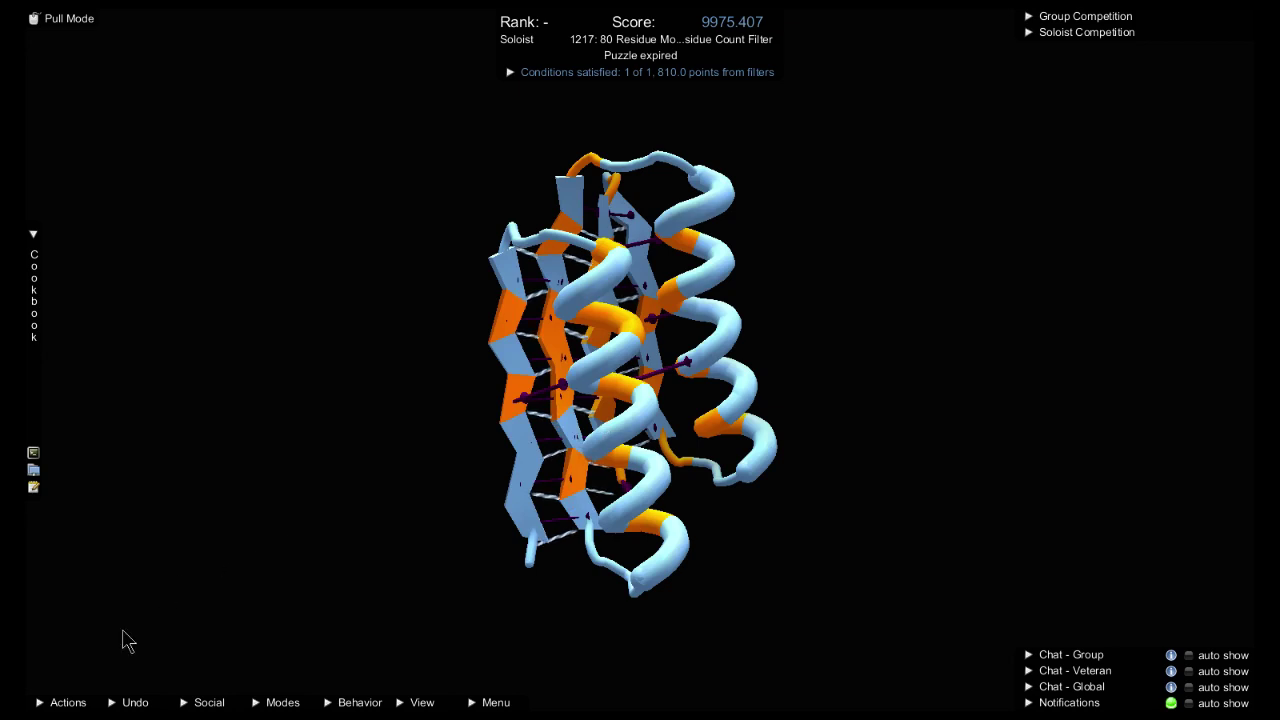
# Open the Ramachandran map for the protein
pyautogui.click(82, 705)
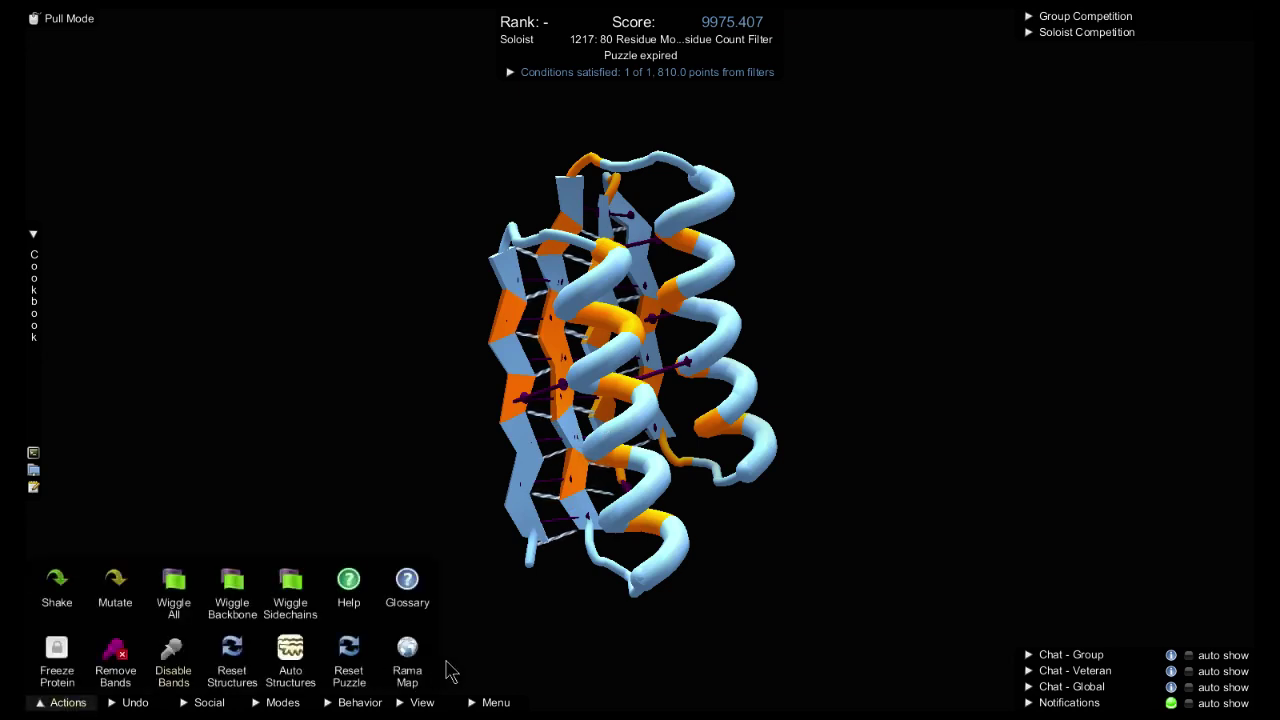
pyautogui.click(407, 655)
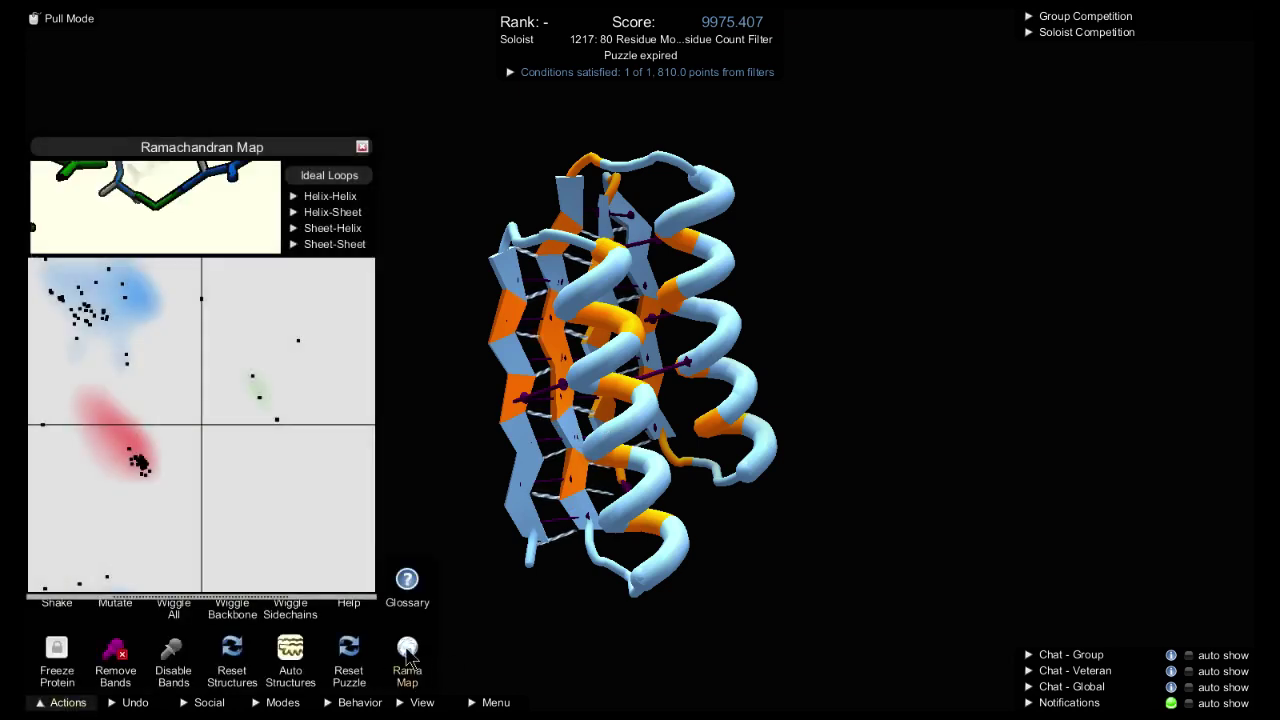
pyautogui.click(72, 706)
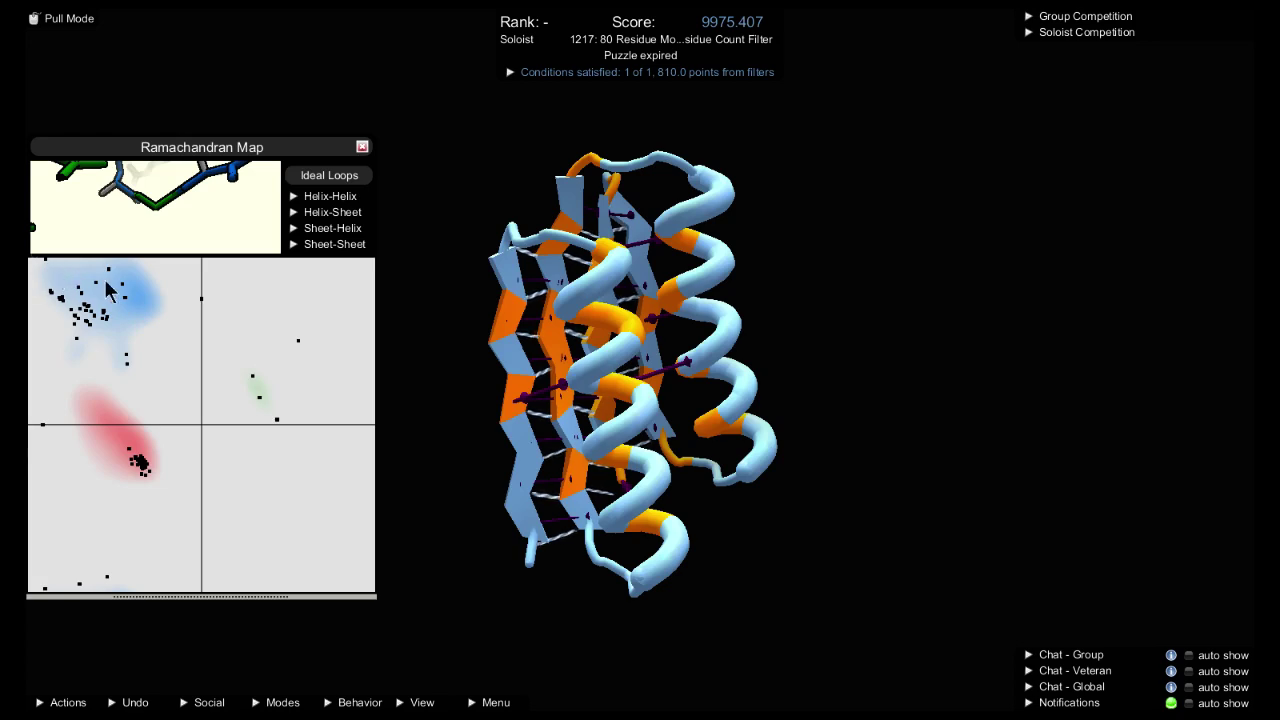
# Inspect the residues around the blue region and the outlying points on the map's axes, including the serine, aspartate, lysine and leucine
pyautogui.click(45, 261)
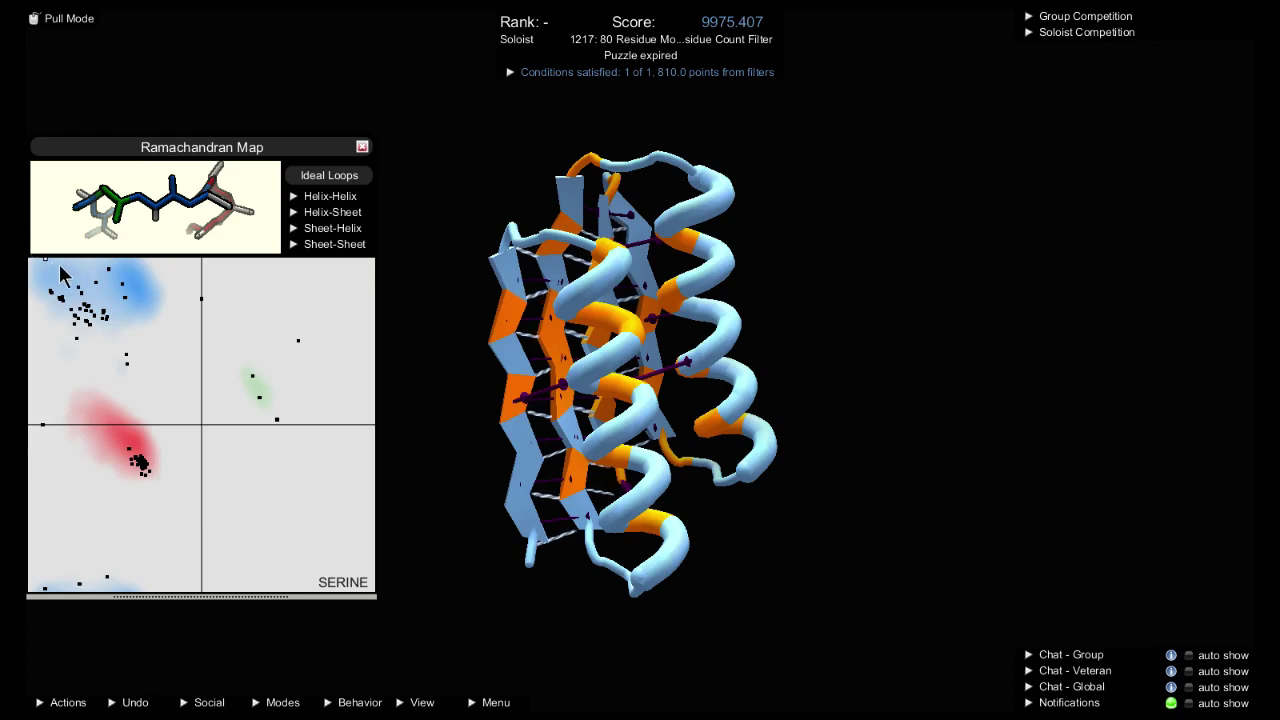
pyautogui.click(126, 355)
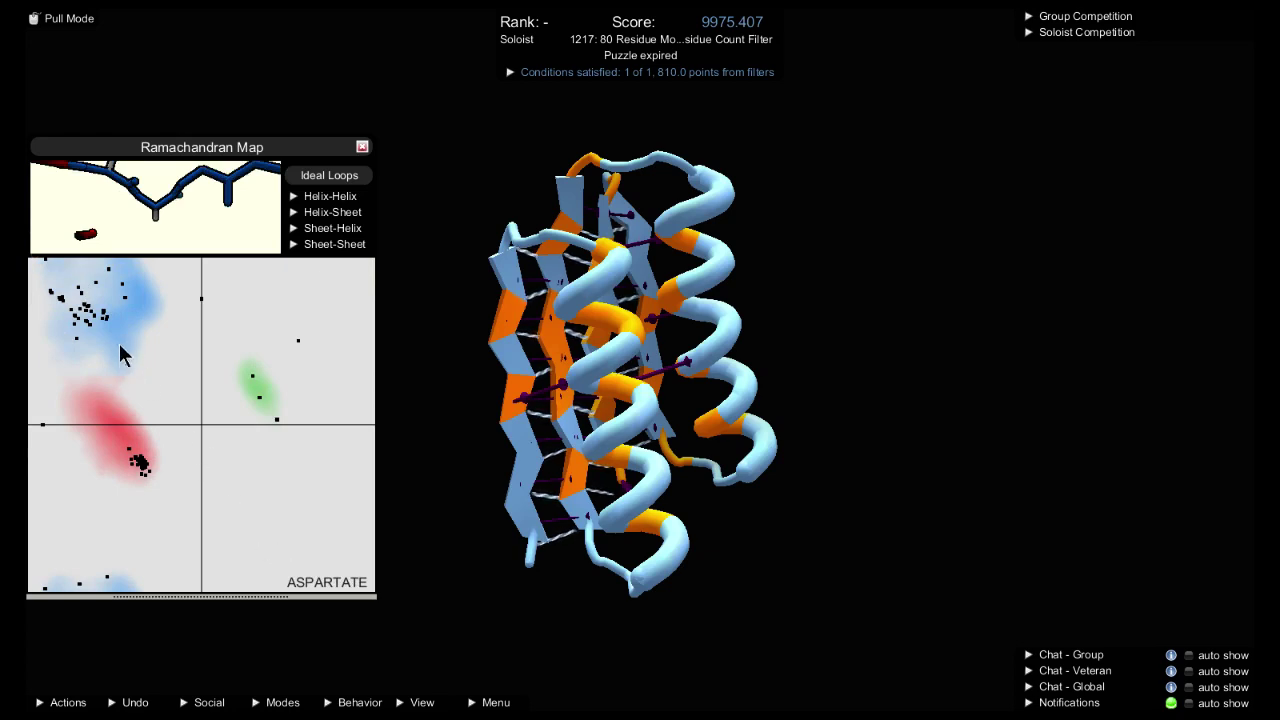
pyautogui.moveTo(127, 355)
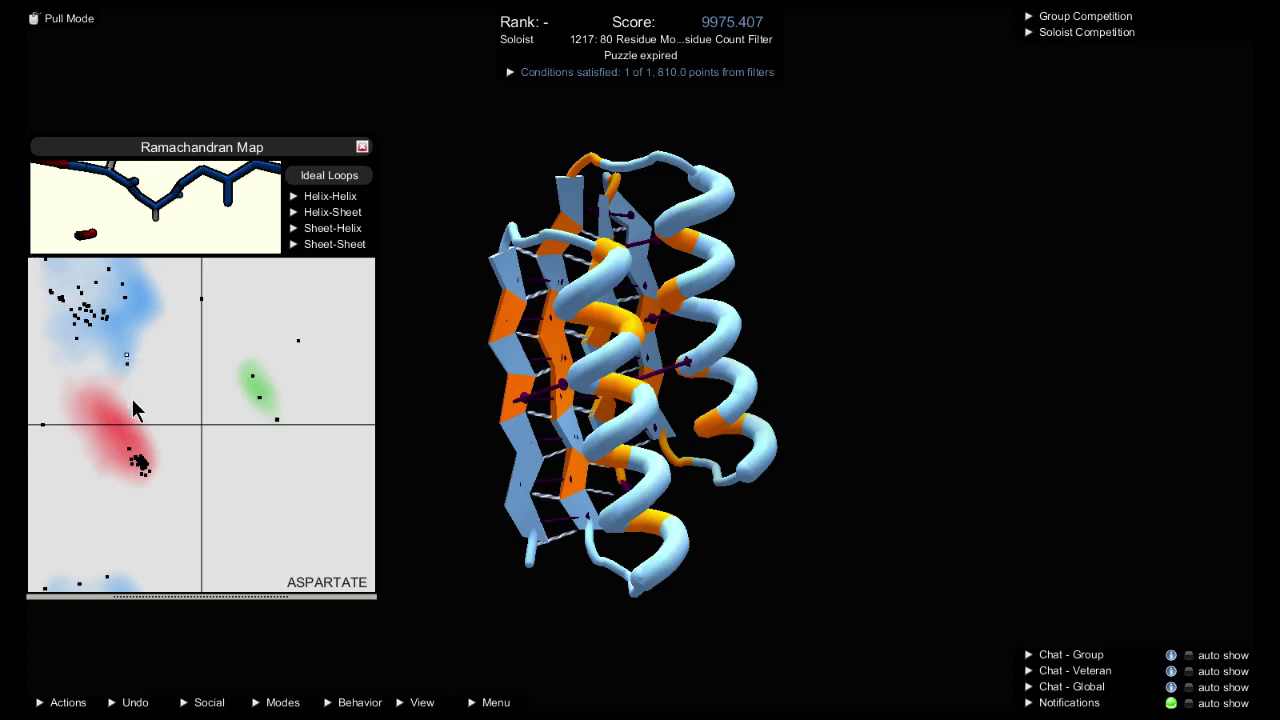
pyautogui.moveTo(201, 299)
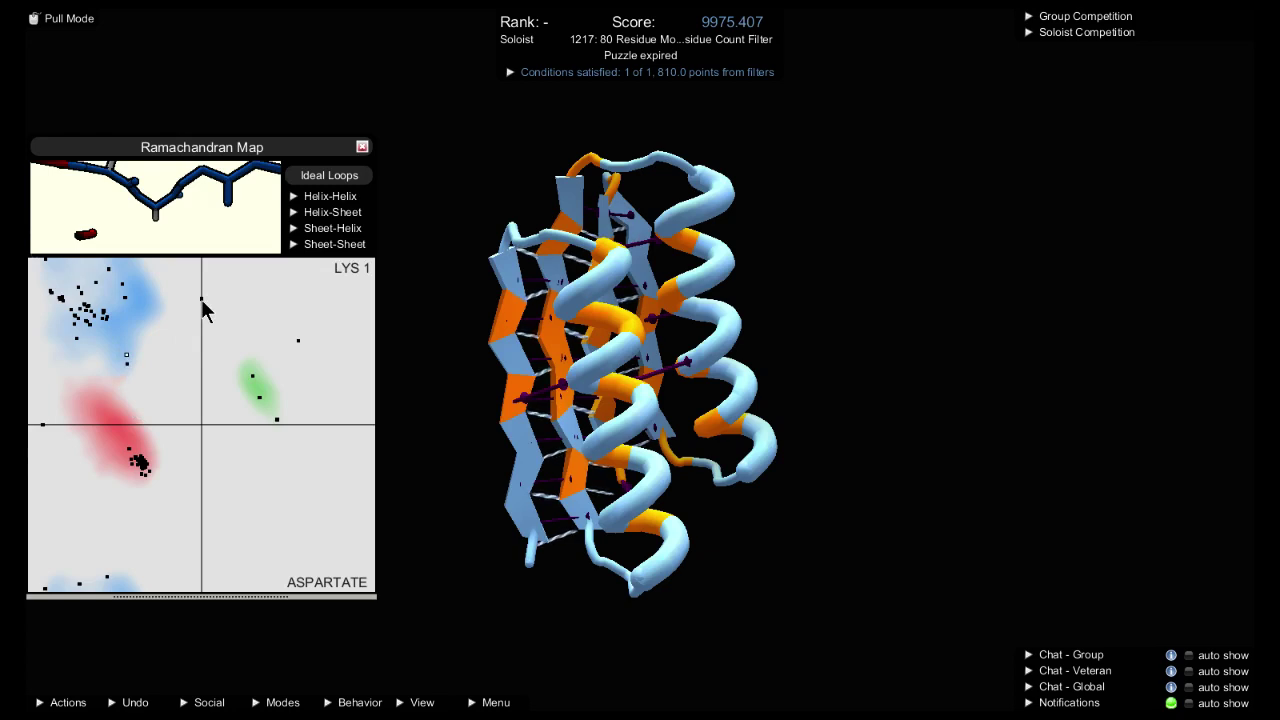
pyautogui.click(201, 299)
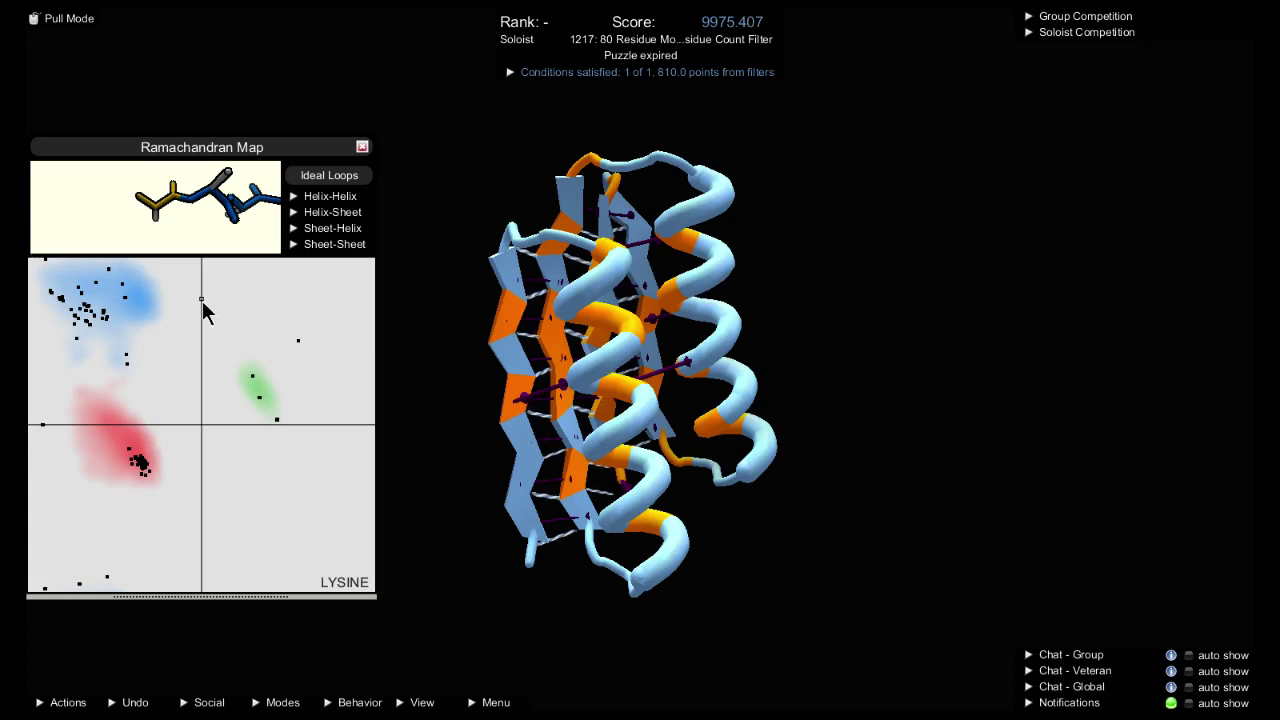
pyautogui.moveTo(201, 299)
pyautogui.click(42, 424)
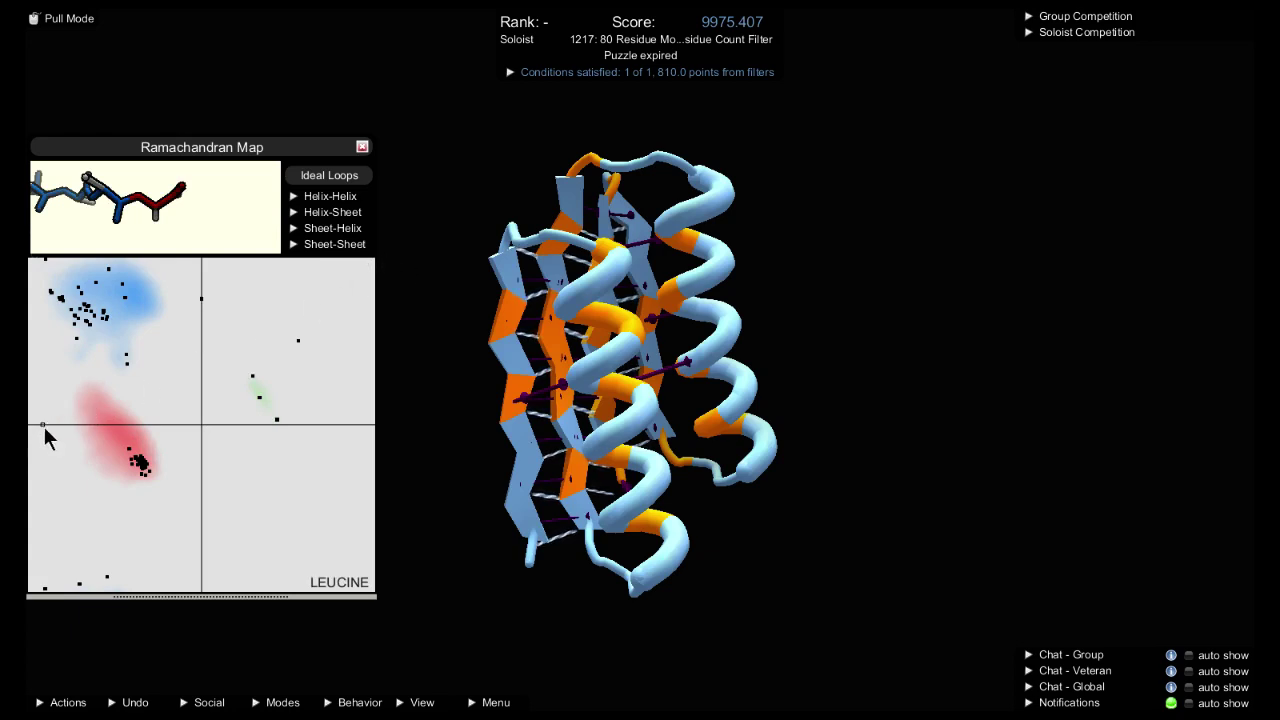
pyautogui.moveTo(43, 424)
pyautogui.moveTo(106, 576)
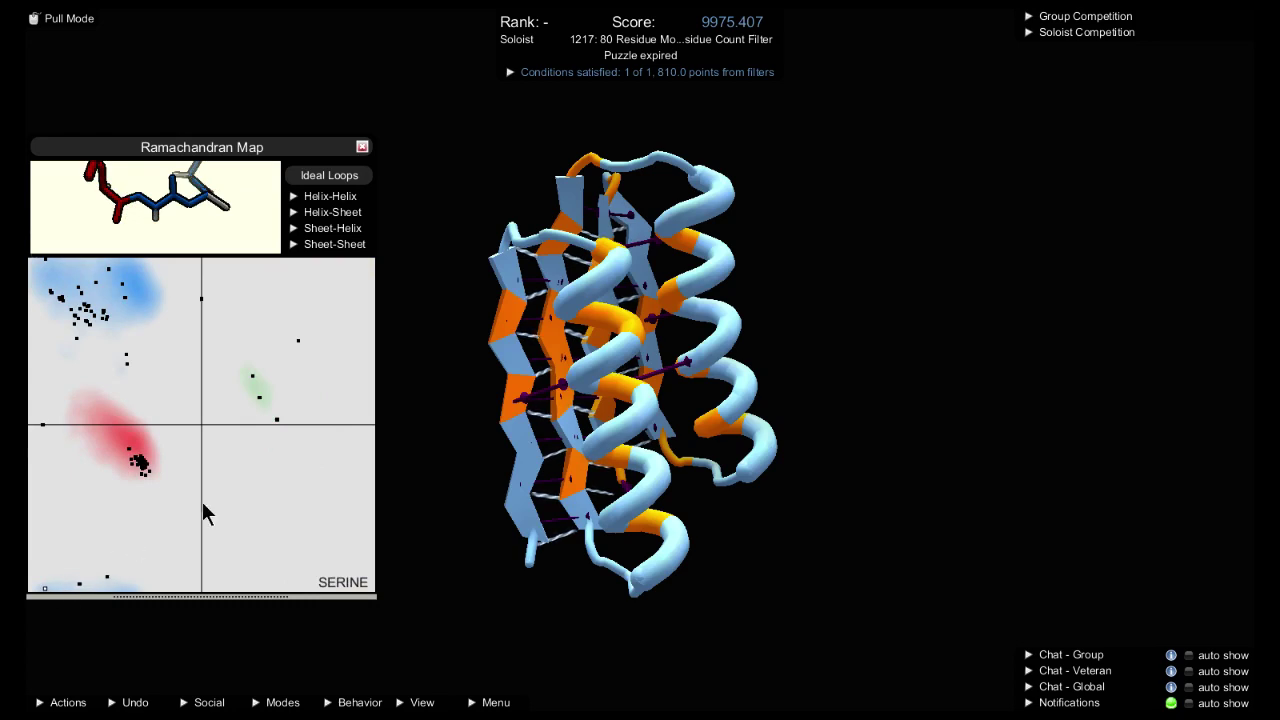
# Inspect the glycine and asparagine points in the green region and the isolated glycine 41 above it
pyautogui.moveTo(277, 420)
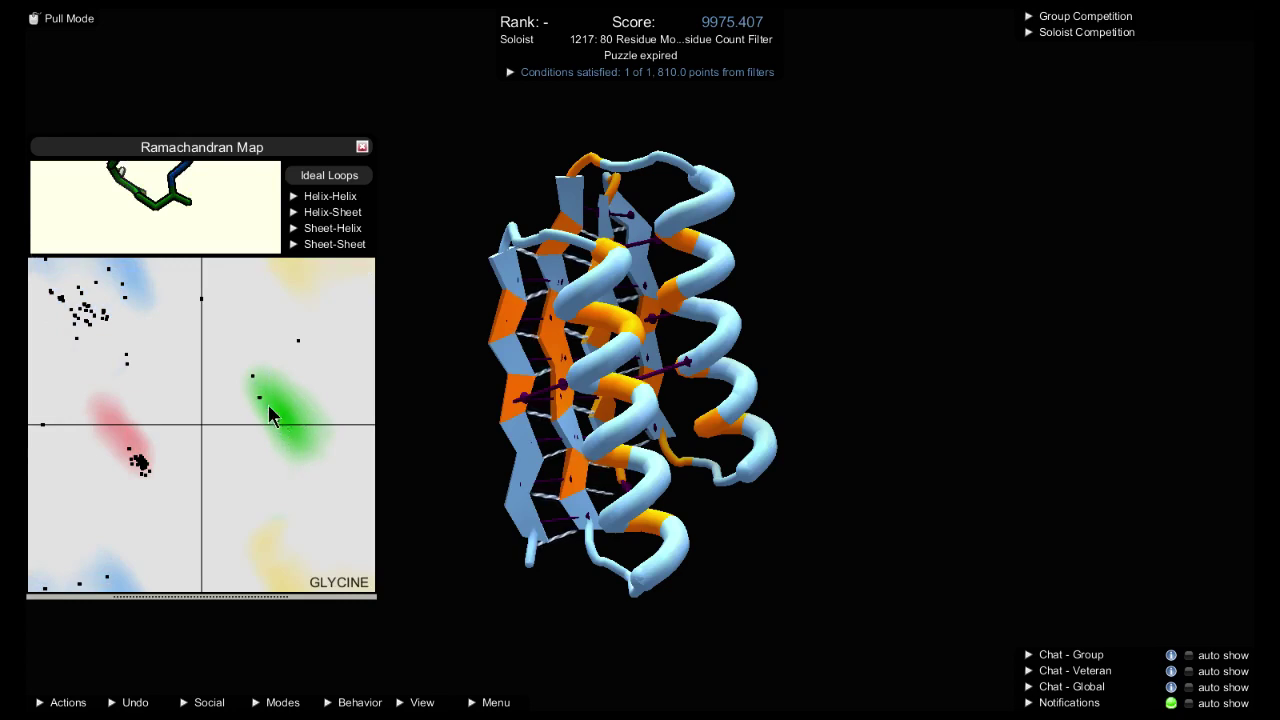
pyautogui.moveTo(260, 397)
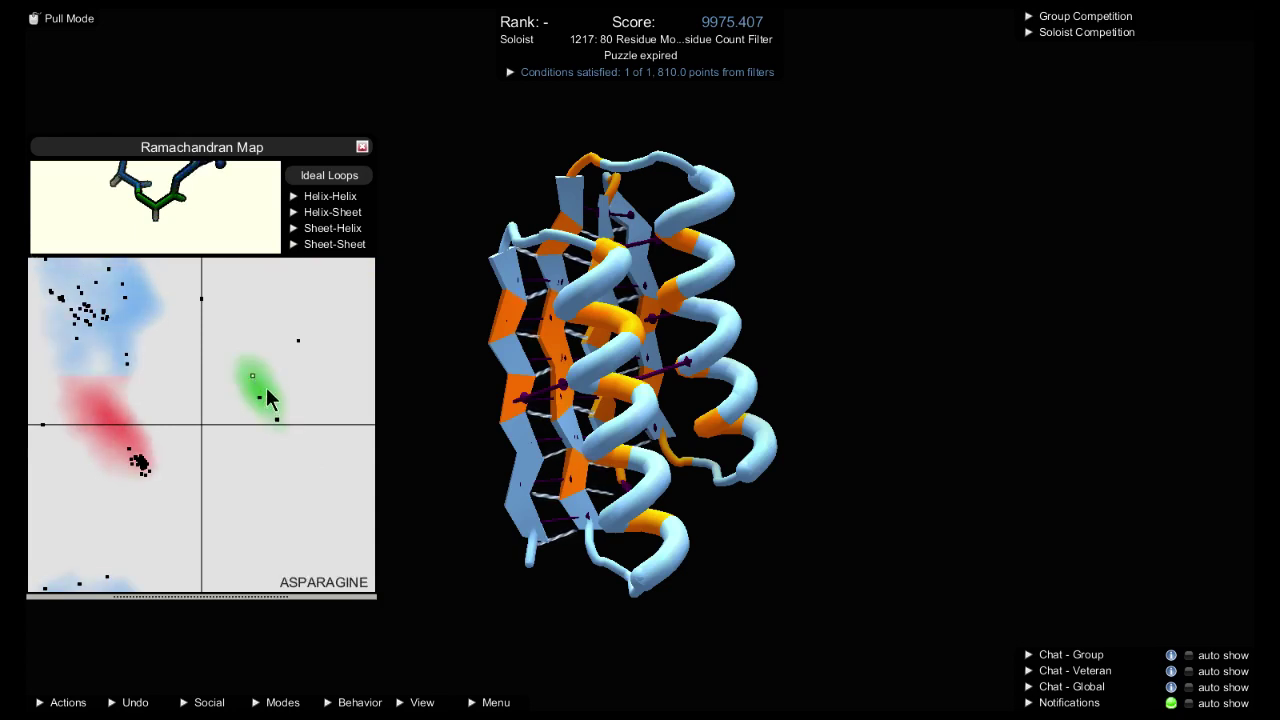
pyautogui.click(299, 341)
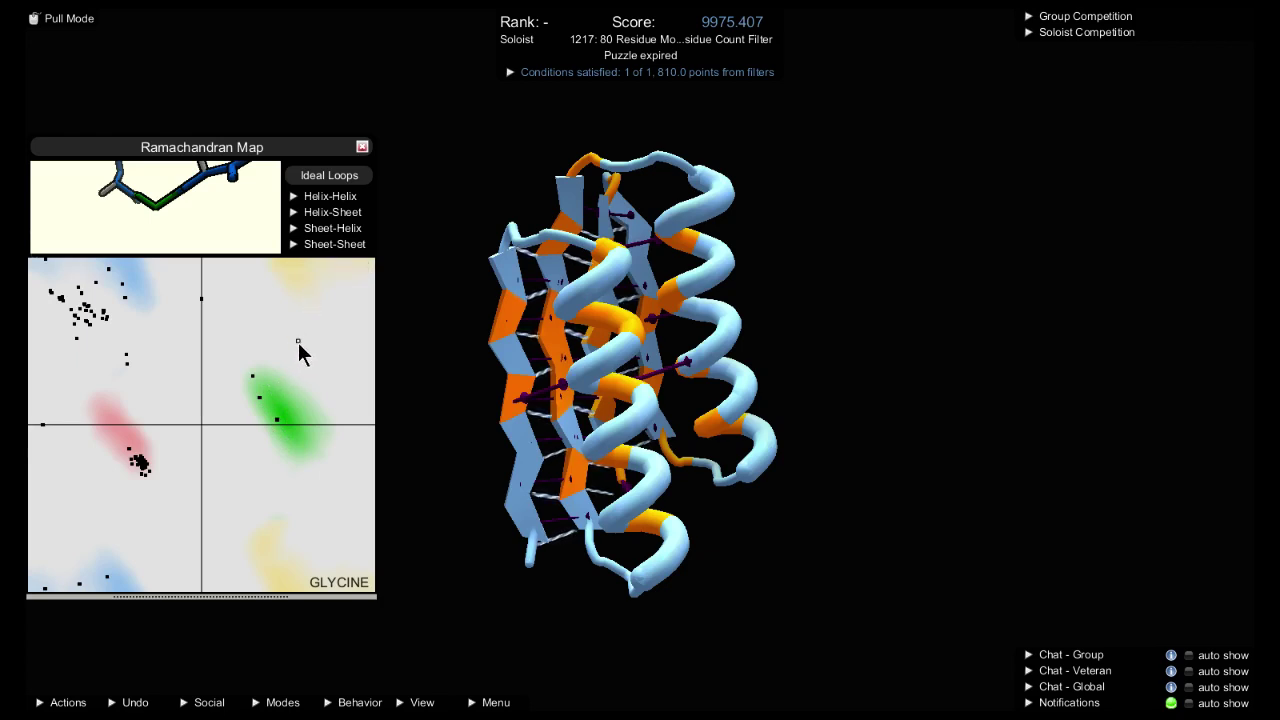
pyautogui.moveTo(298, 342)
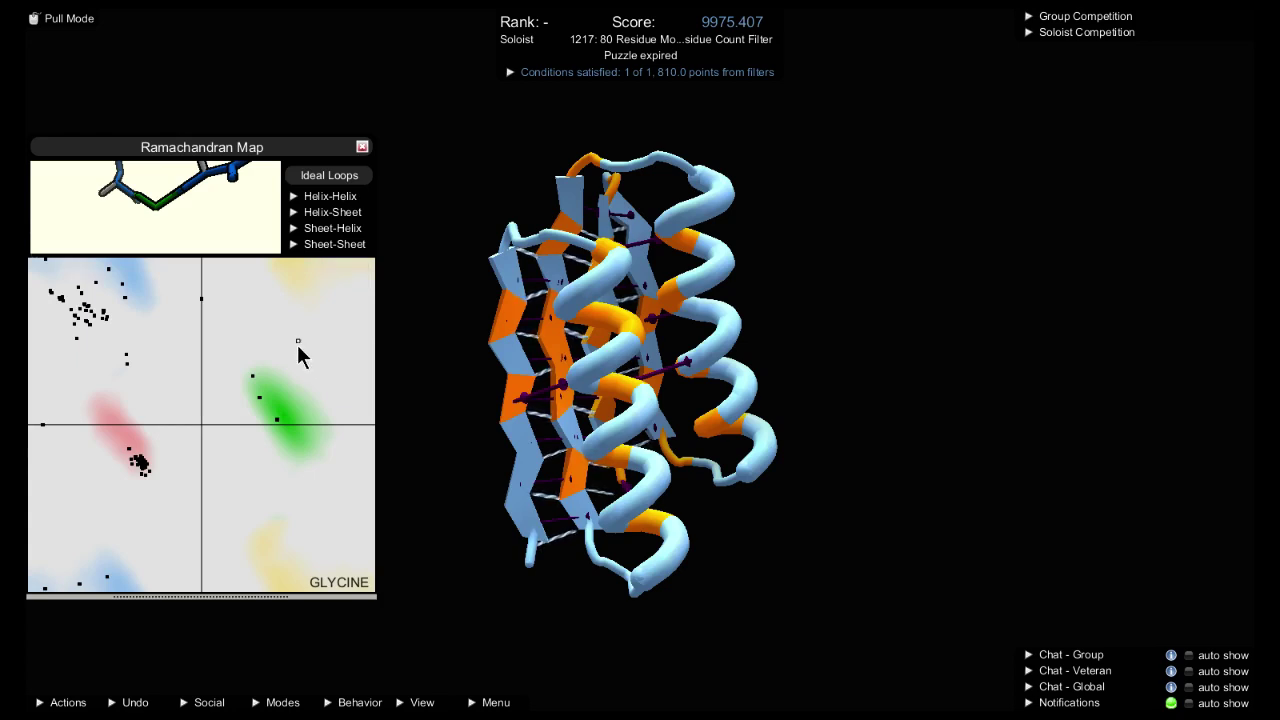
pyautogui.moveTo(298, 341)
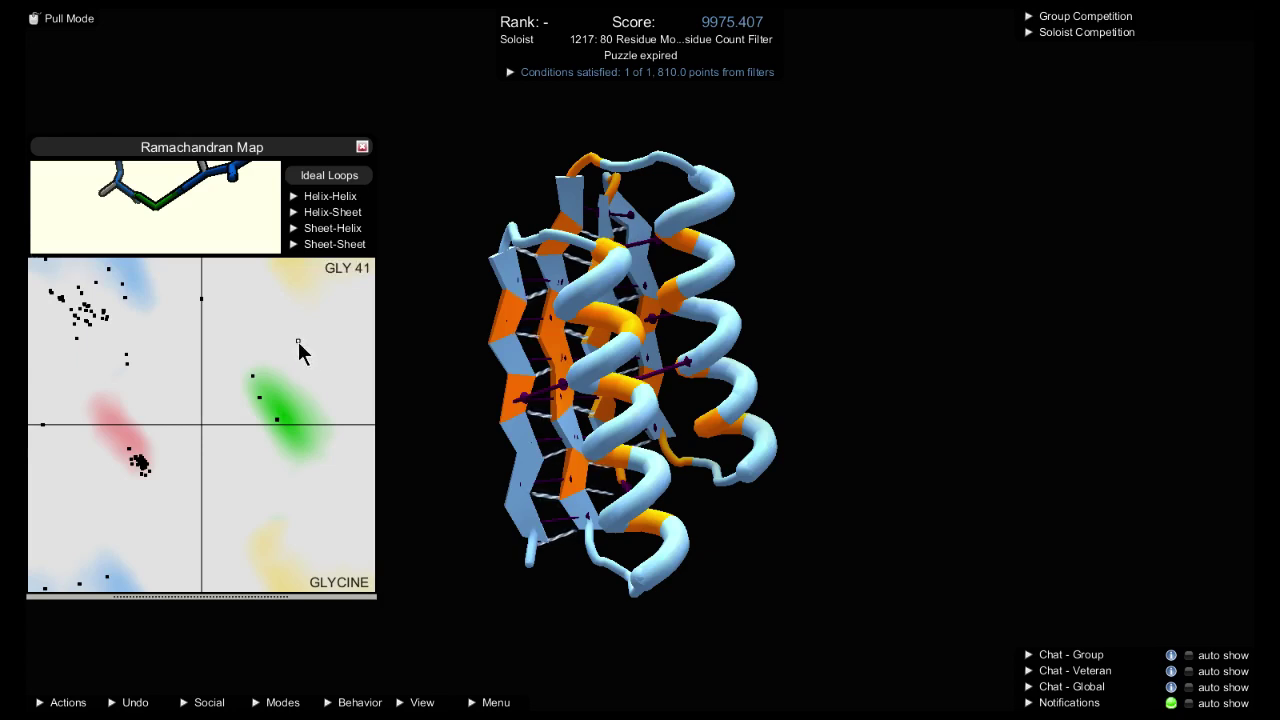
# Switch to the Selection Interface and select the glycine 41 segment from its Ramachandran point
pyautogui.click(496, 702)
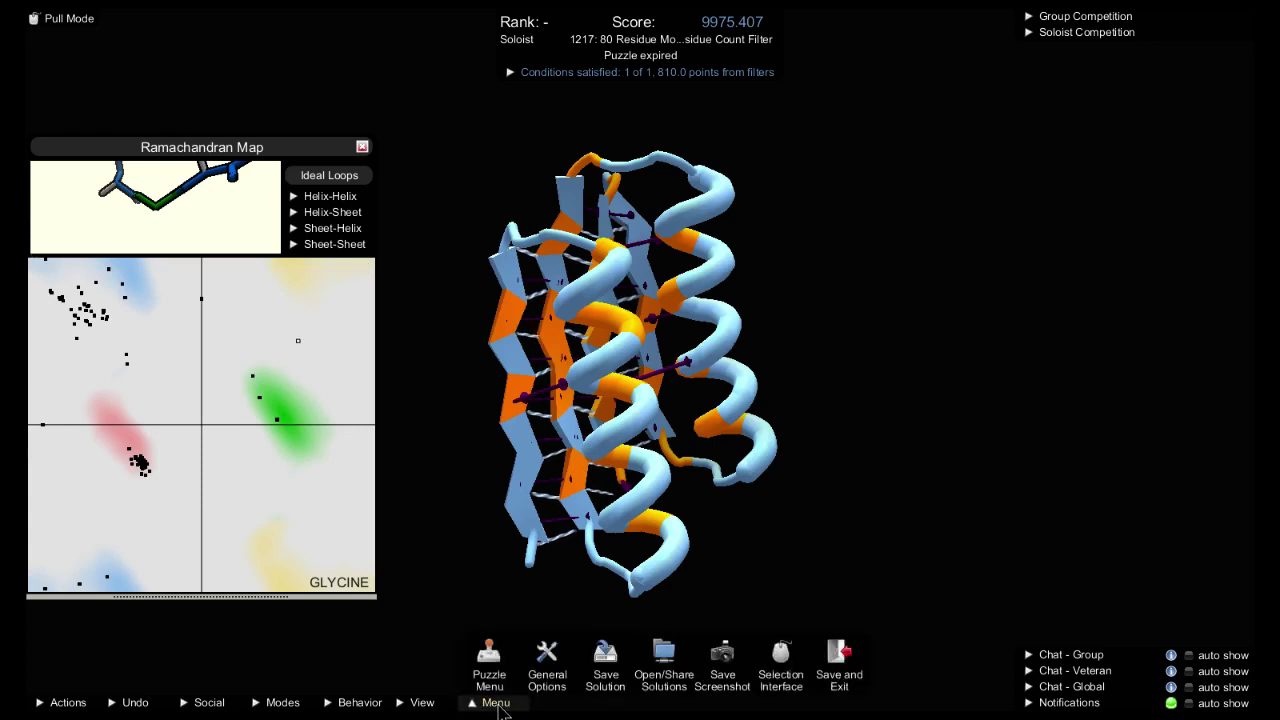
pyautogui.click(781, 662)
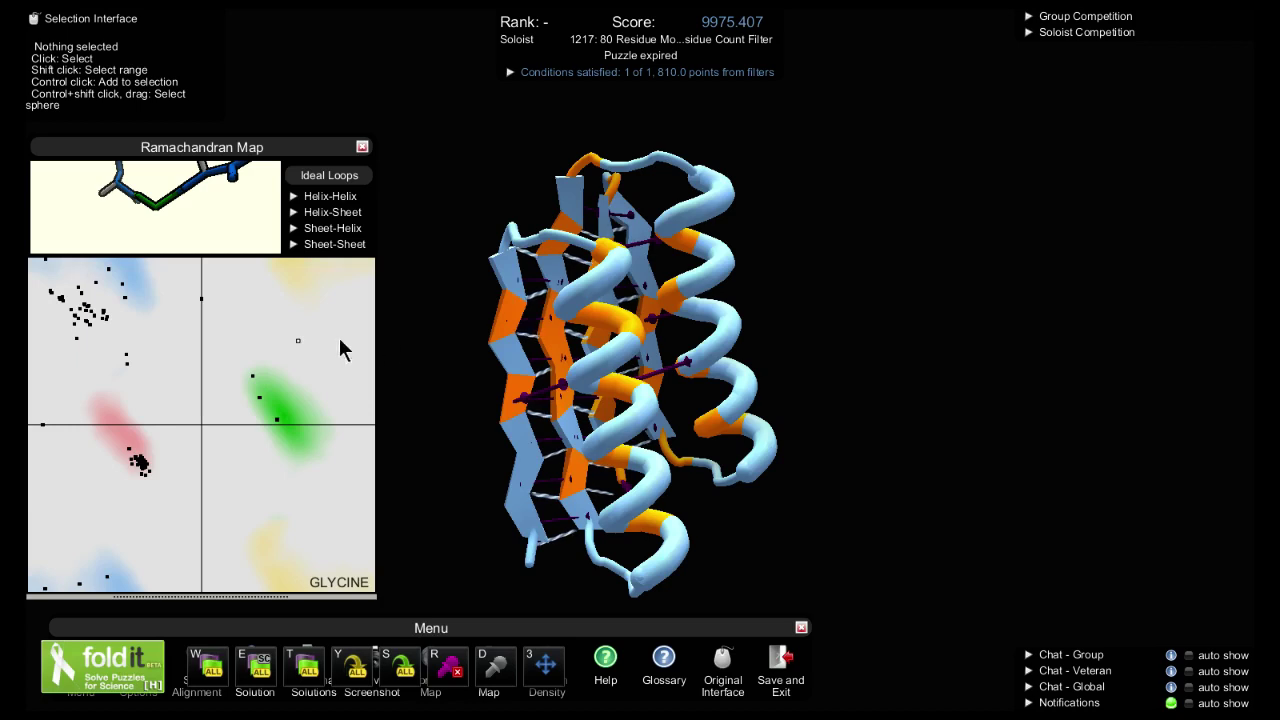
pyautogui.click(297, 341)
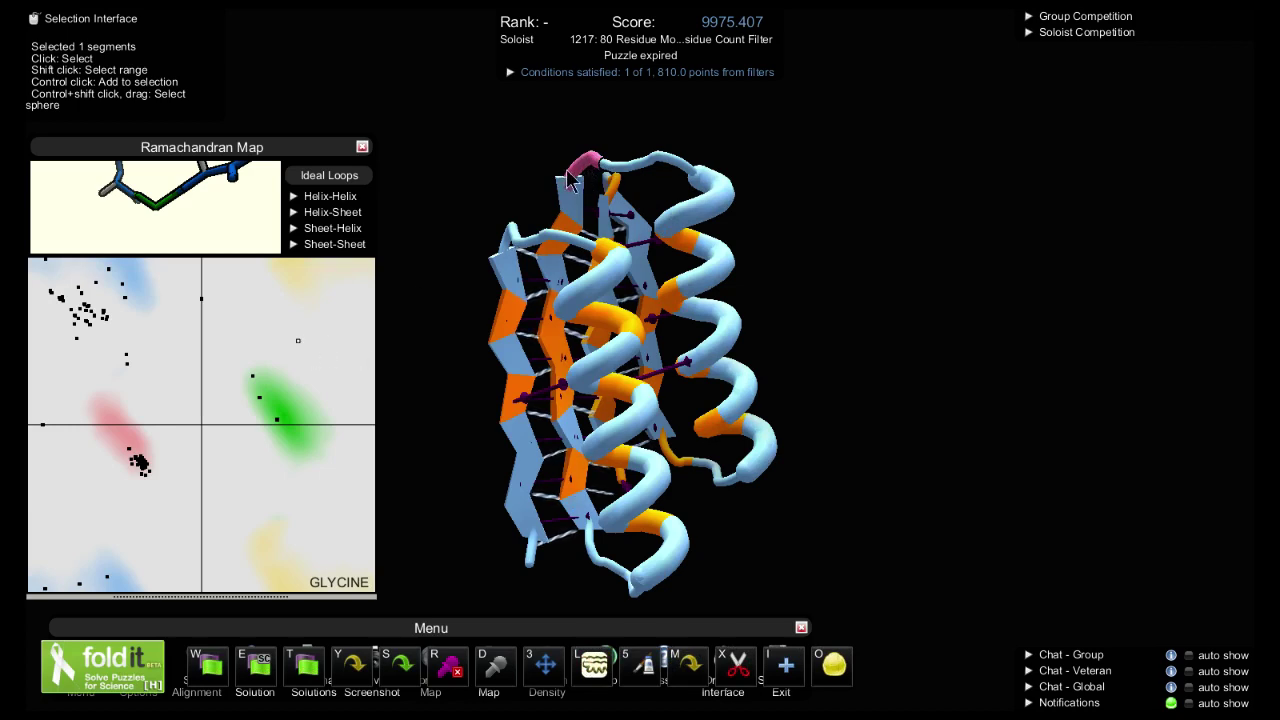
pyautogui.press('Tab')
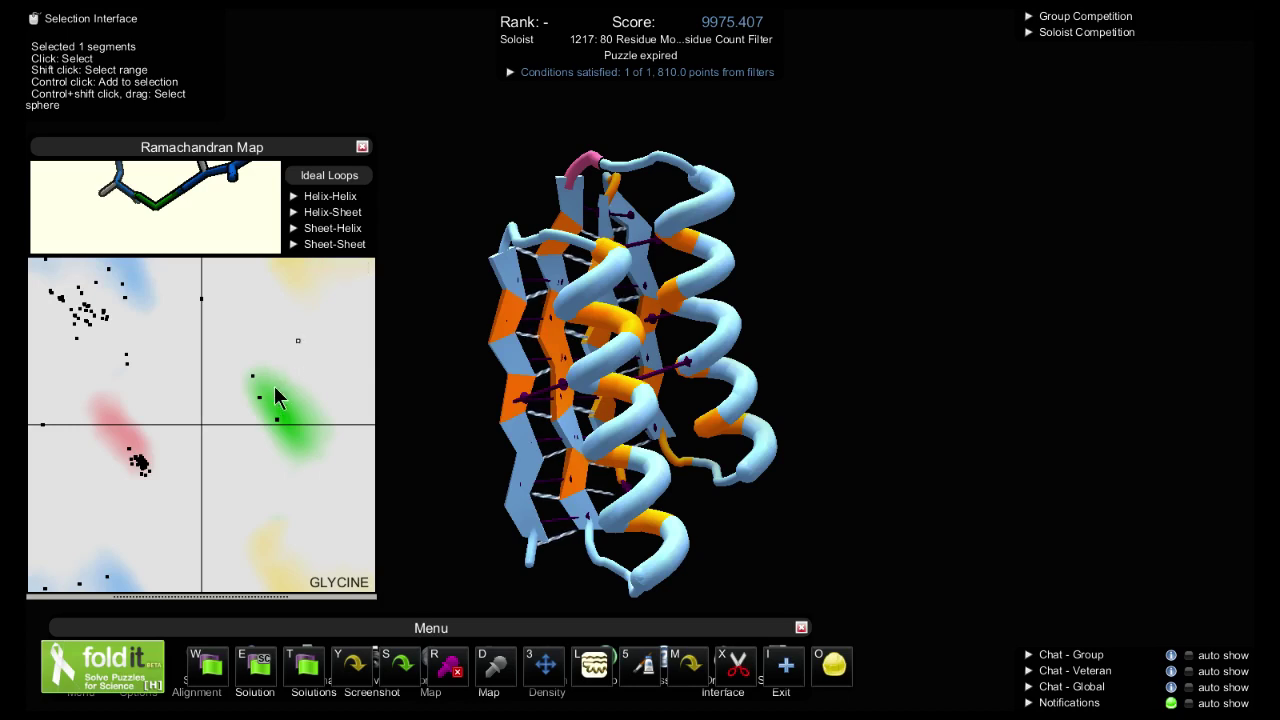
# Shift glycine 41 slightly toward the green region of the map, comparing the fold before and after by undoing and redoing
pyautogui.moveTo(297, 340)
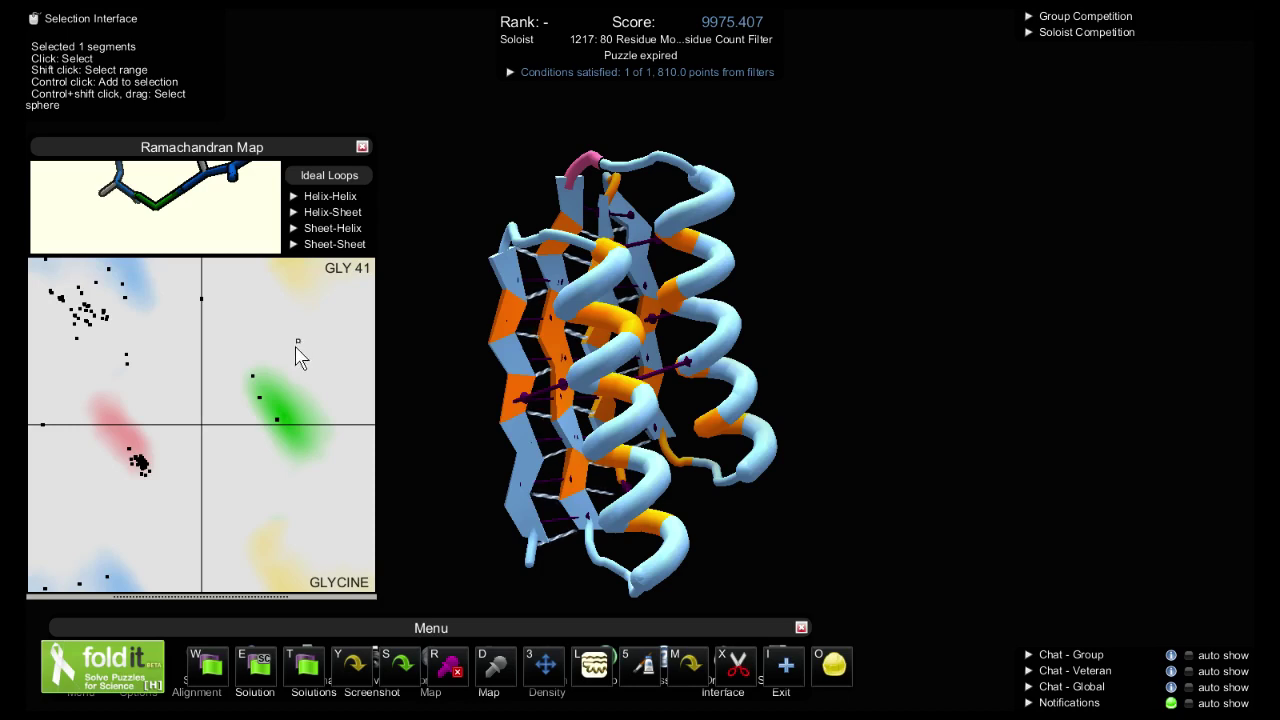
pyautogui.moveTo(295, 351); pyautogui.dragTo(292, 349)
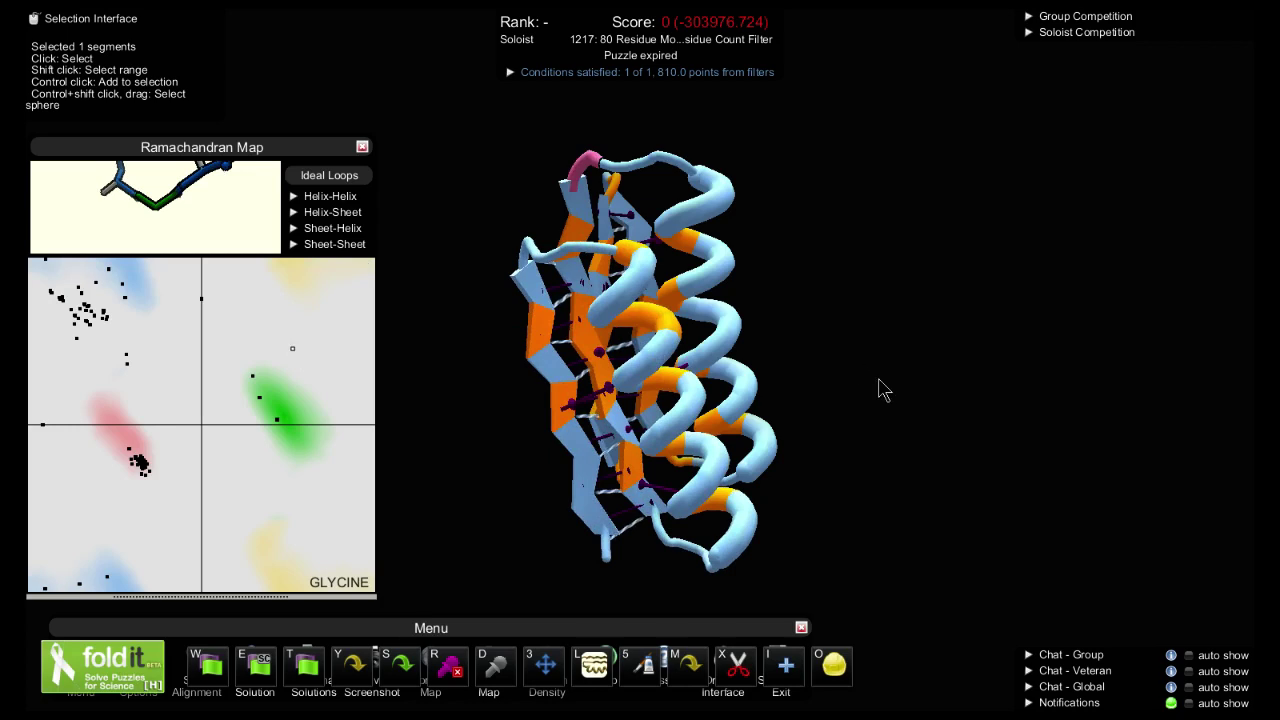
pyautogui.moveTo(883, 389); pyautogui.dragTo(789, 389)
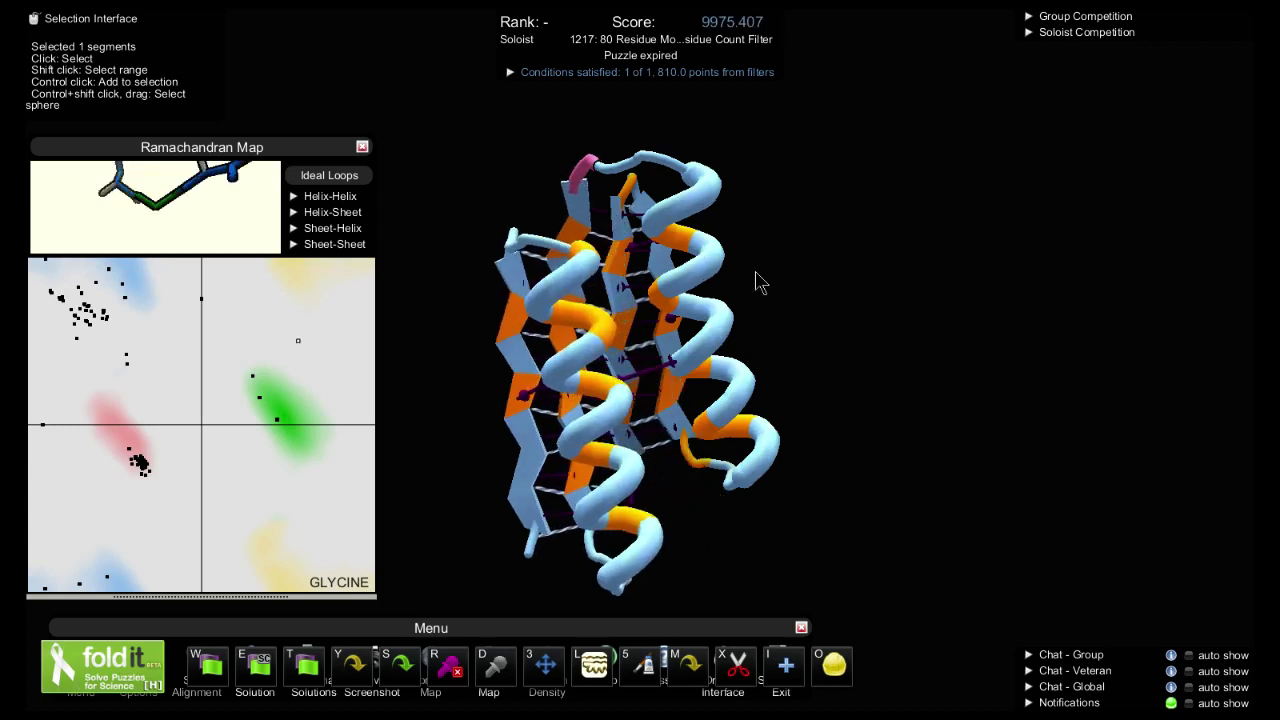
pyautogui.hotkey('ctrl', 'z')
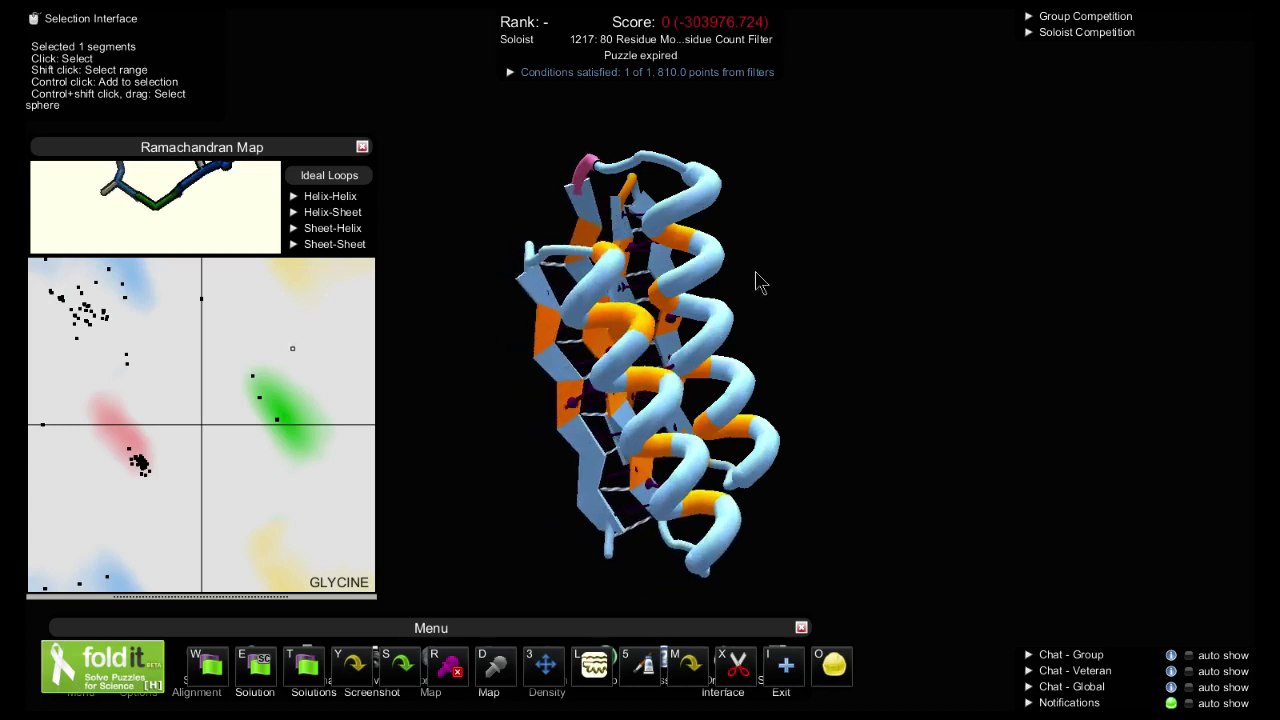
pyautogui.hotkey('ctrl', 'y')
pyautogui.hotkey('ctrl', 'z')
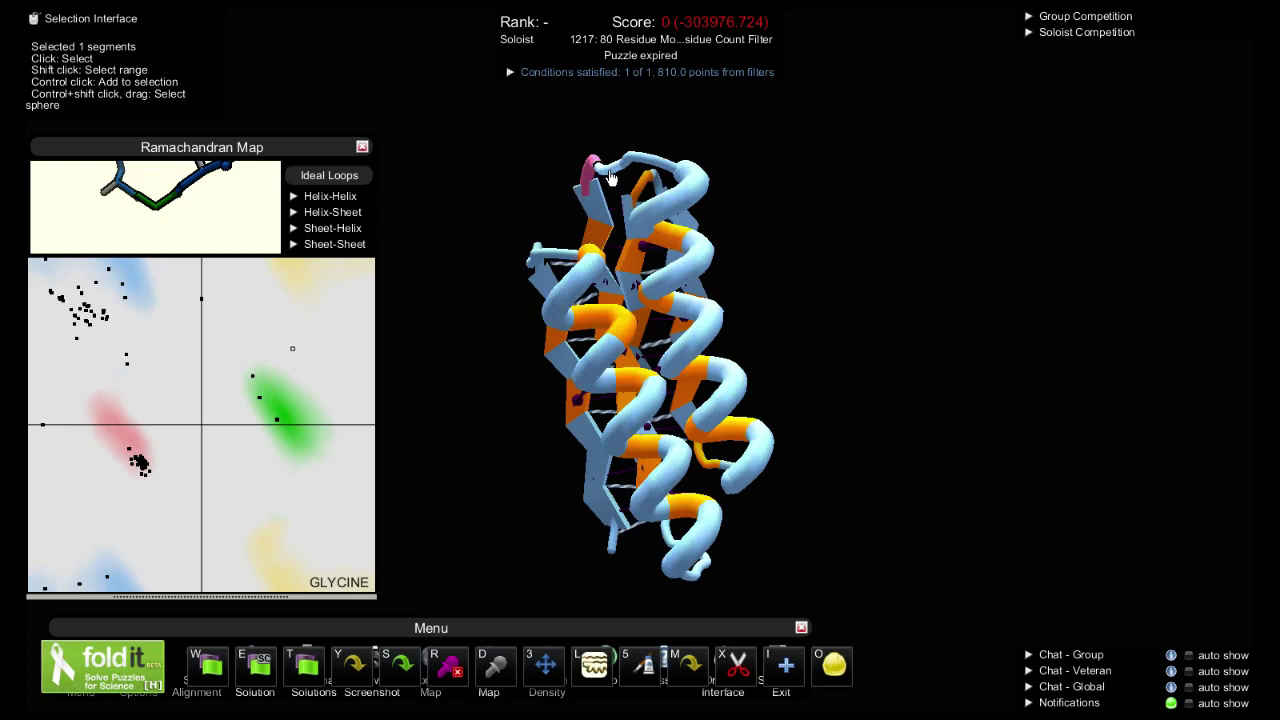
# Select the neighbouring serine 42 and nudge its point within the blue region to swing the displaced half of the protein back
pyautogui.click(611, 177)
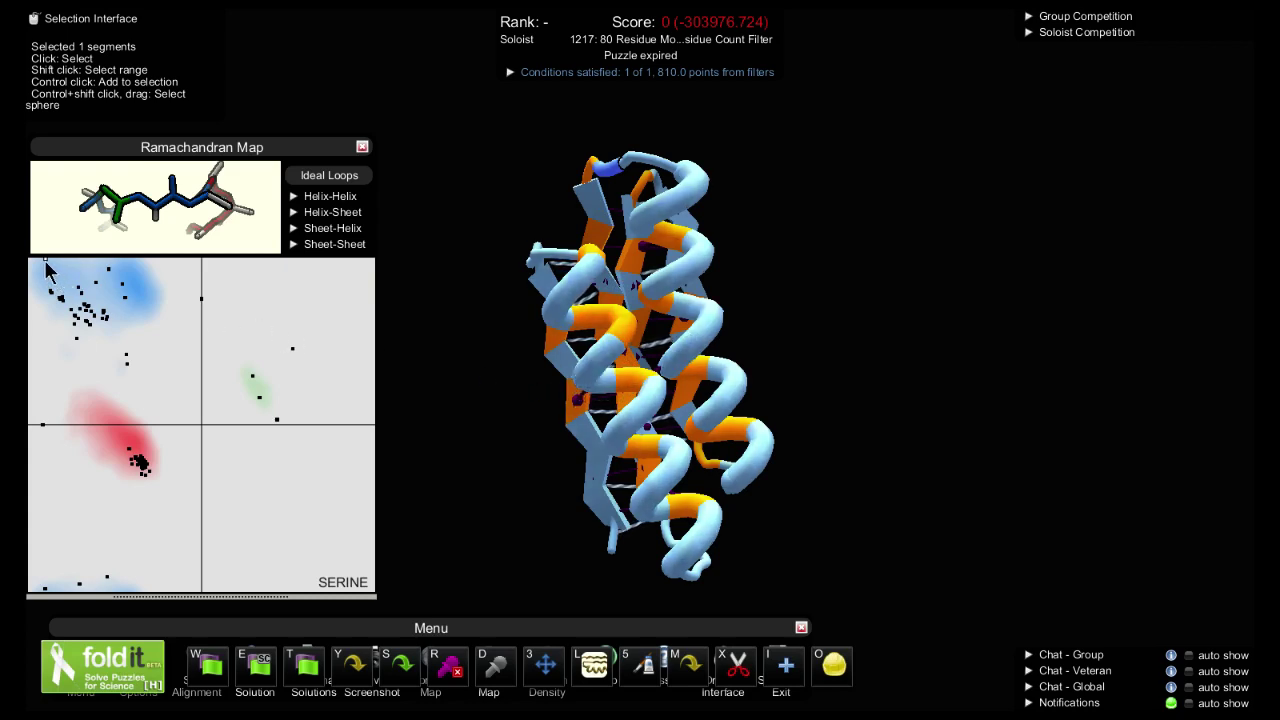
pyautogui.moveTo(46, 270)
pyautogui.moveTo(50, 270); pyautogui.dragTo(50, 278)
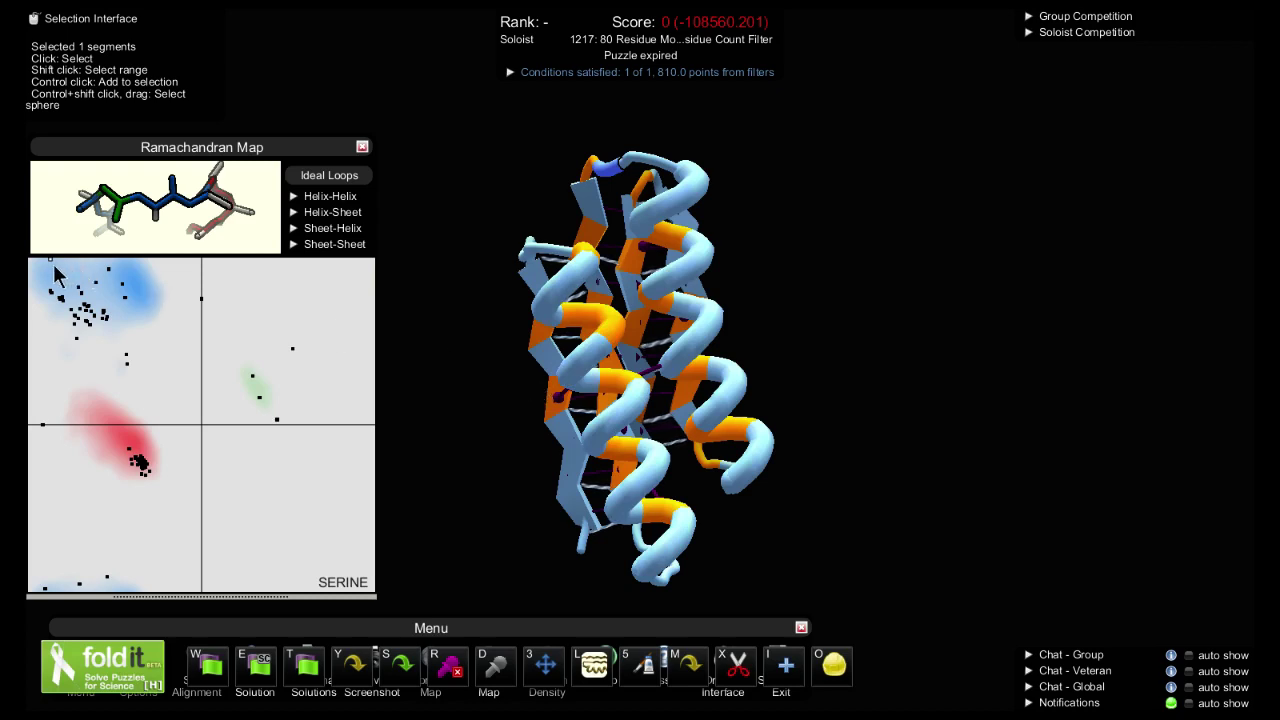
pyautogui.moveTo(54, 272)
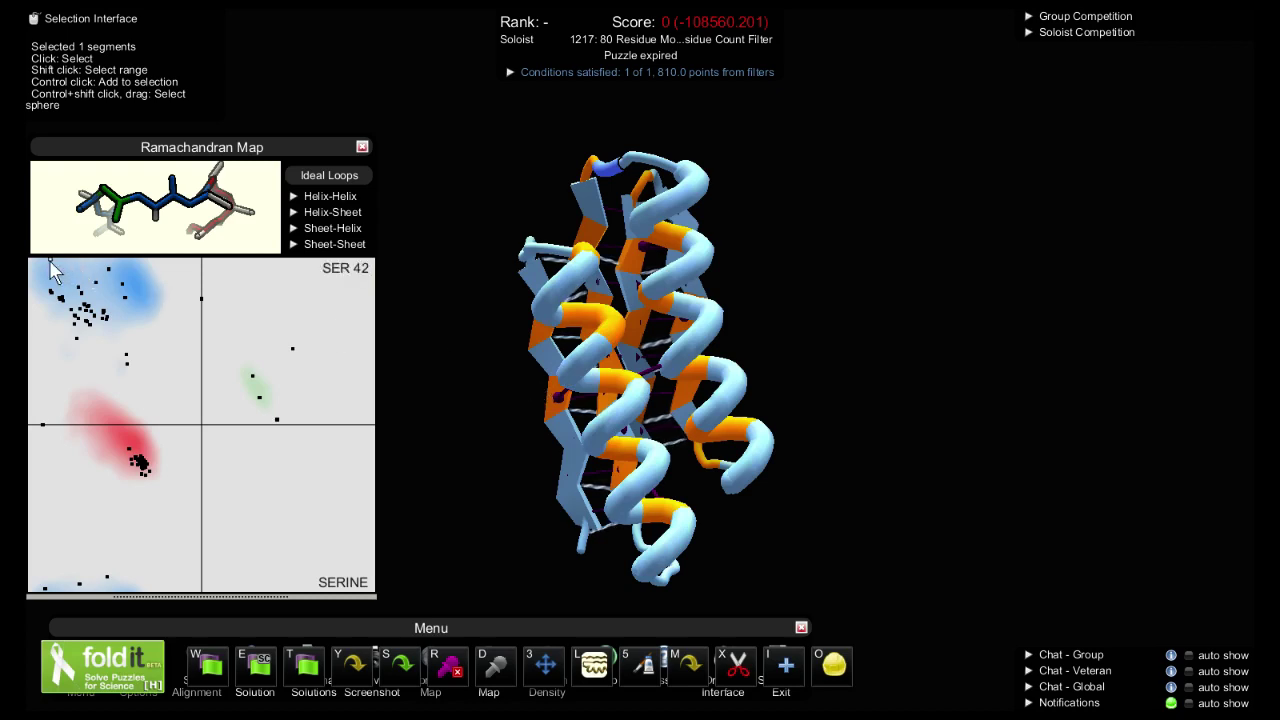
pyautogui.click(58, 272)
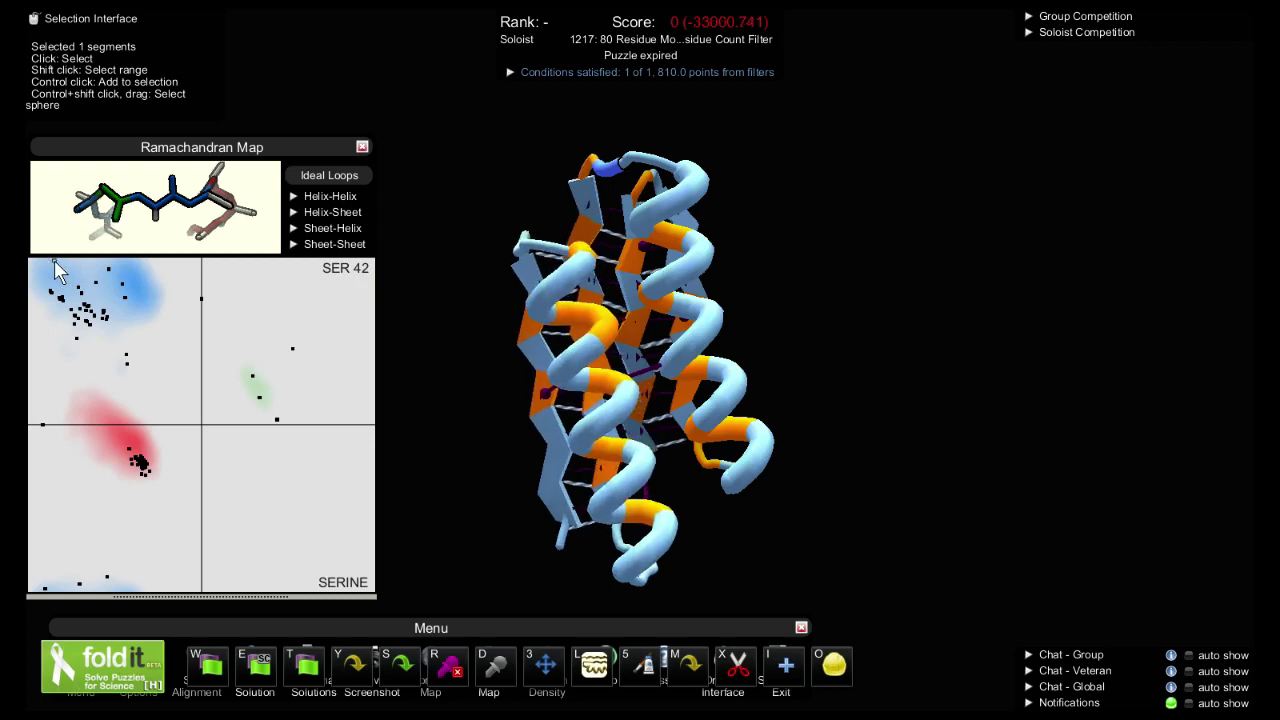
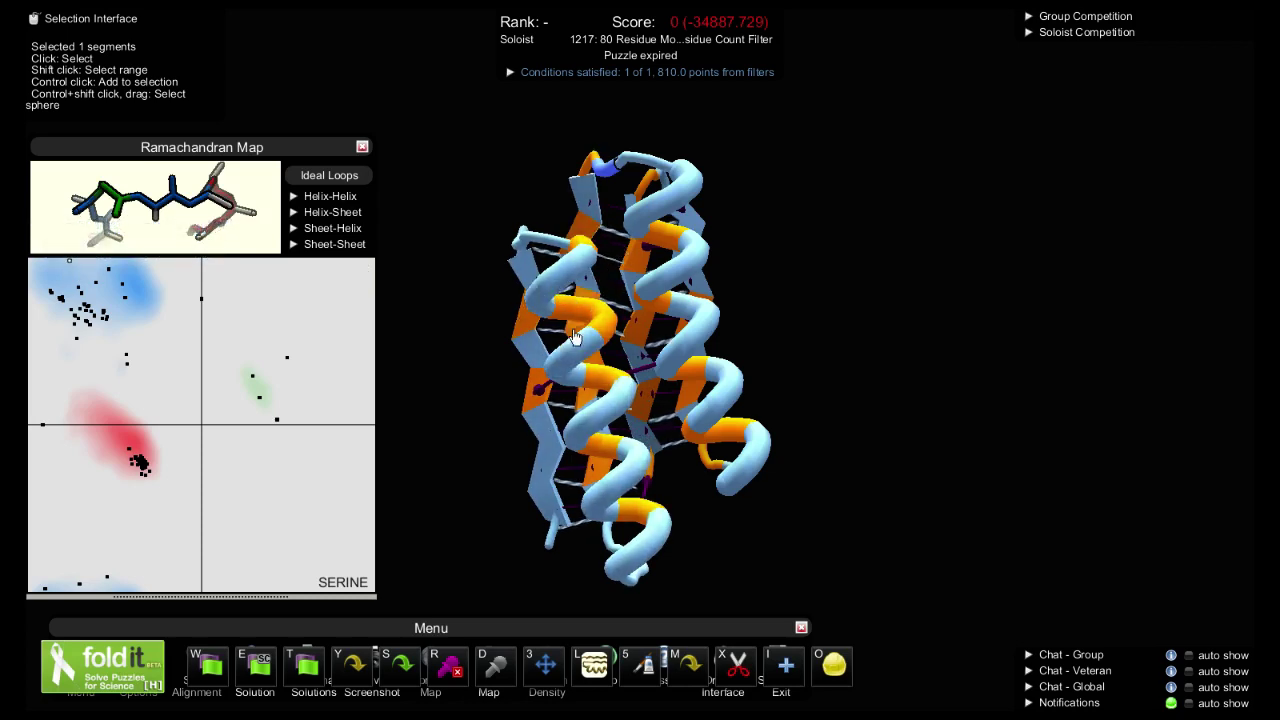
# Move glycine 41 closer to the green region and compensate by shifting serine 42 further along the upper edge of the blue region
pyautogui.click(592, 168)
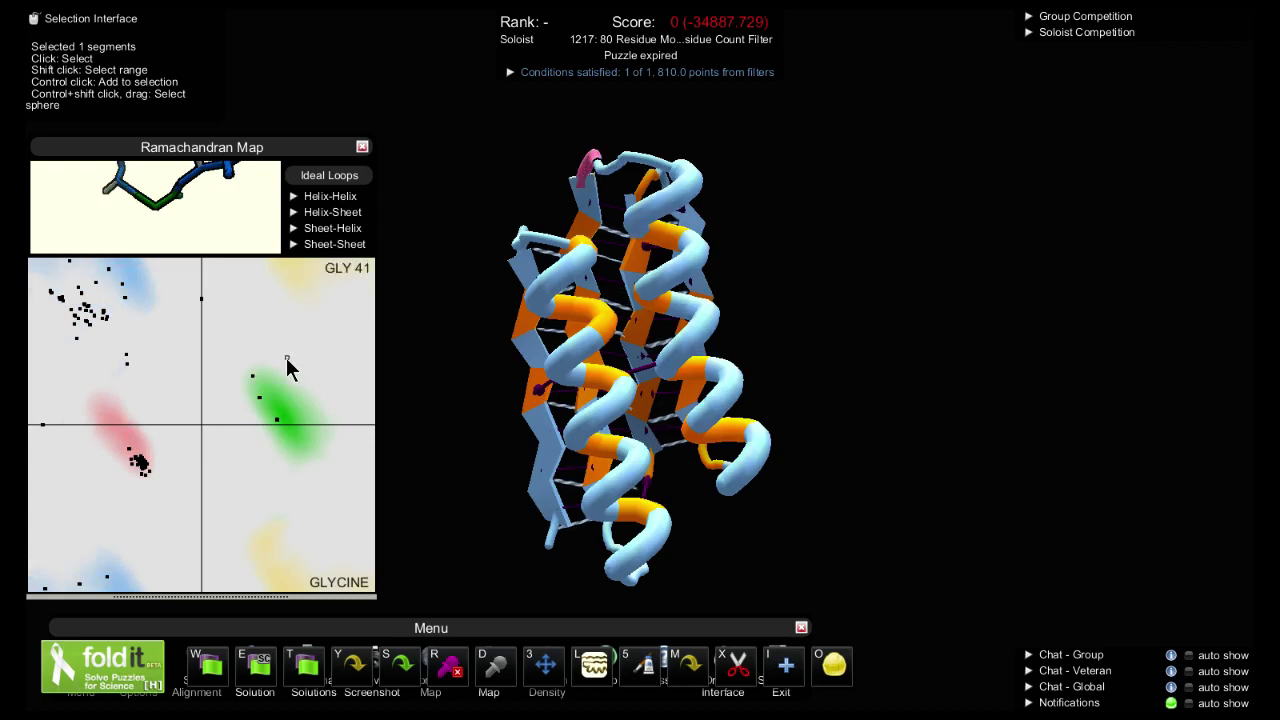
pyautogui.moveTo(283, 368); pyautogui.dragTo(280, 365)
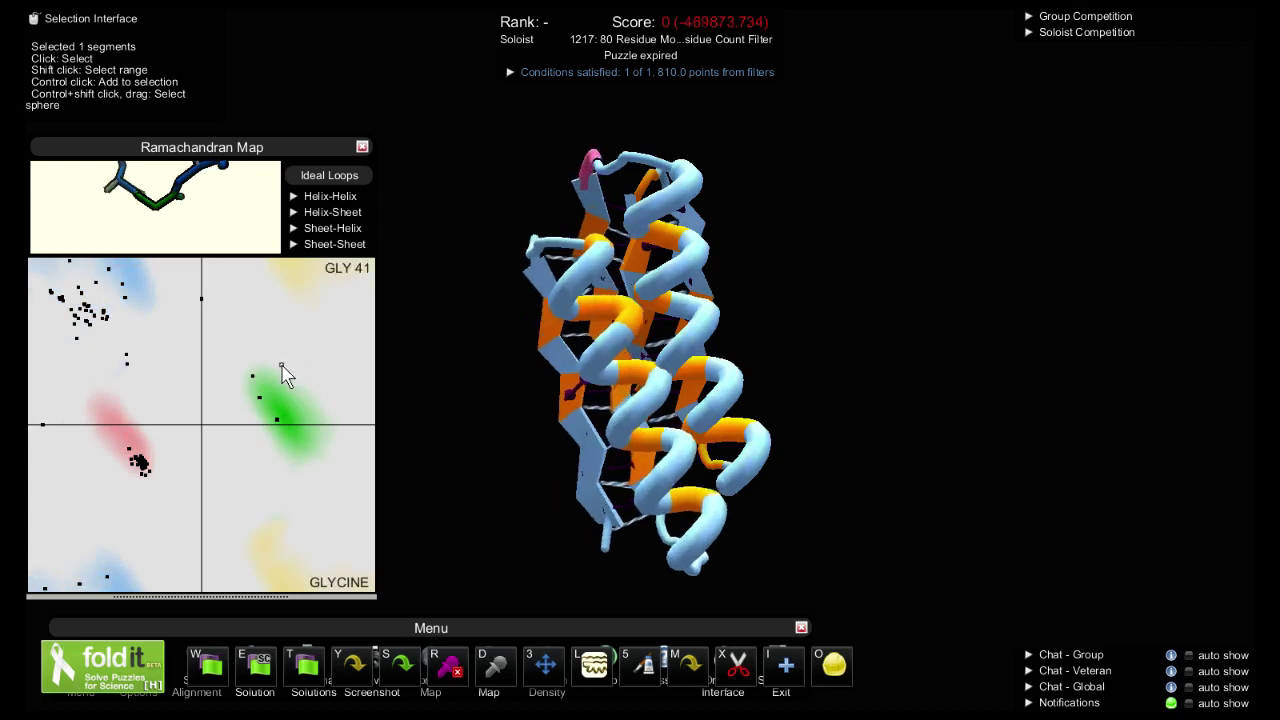
pyautogui.click(600, 166)
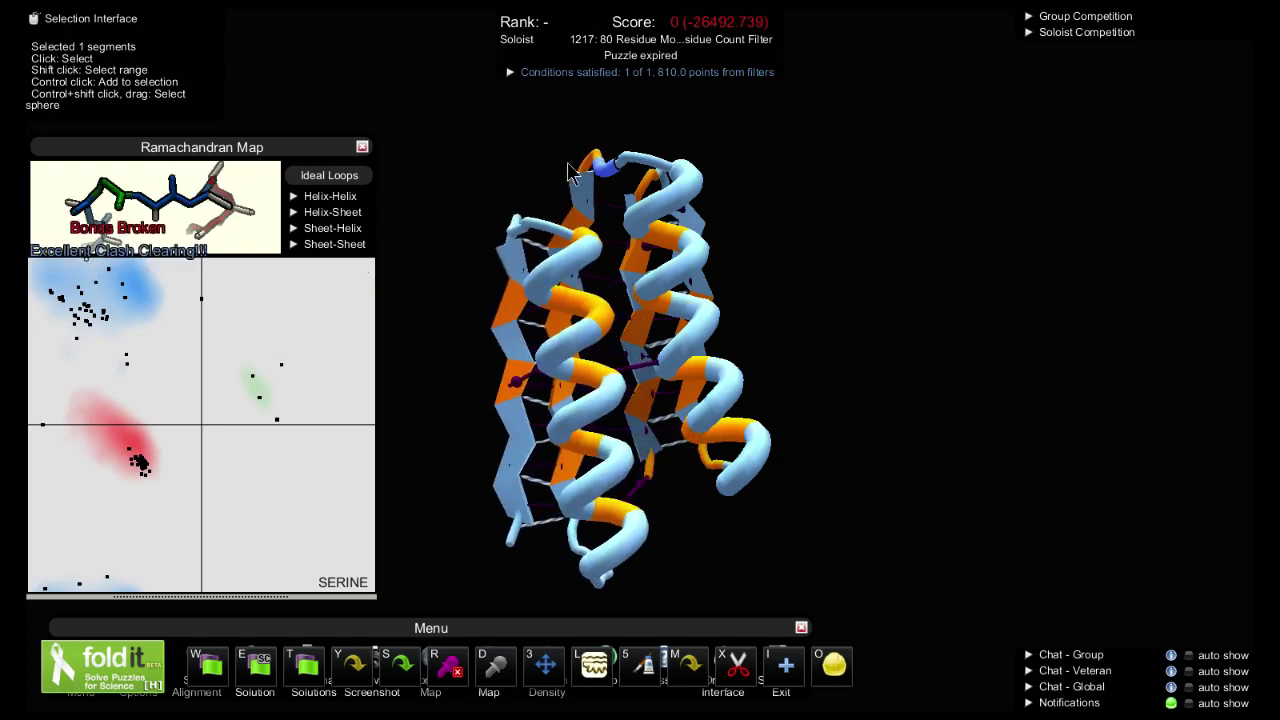
# Move glycine 41 closer to the edge of the green region and compensate by shifting serine 42 within the blue region
pyautogui.moveTo(283, 365)
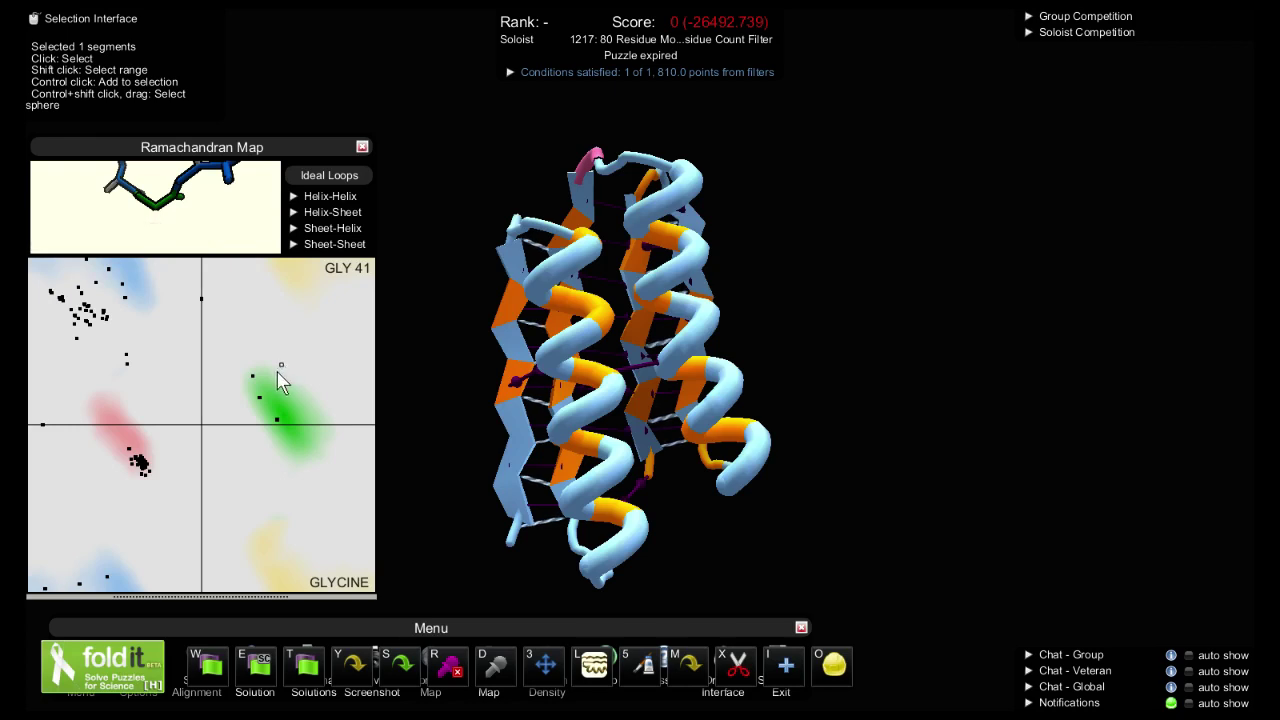
pyautogui.moveTo(278, 372); pyautogui.dragTo(274, 380)
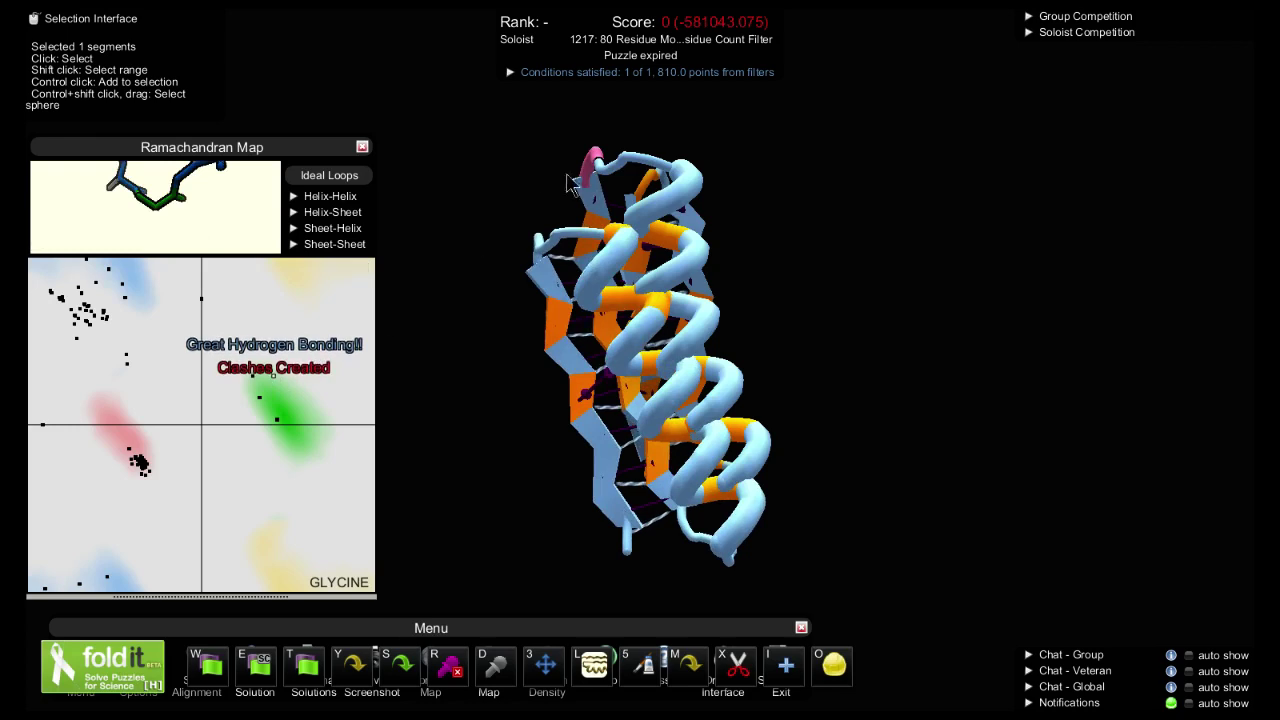
pyautogui.click(605, 173)
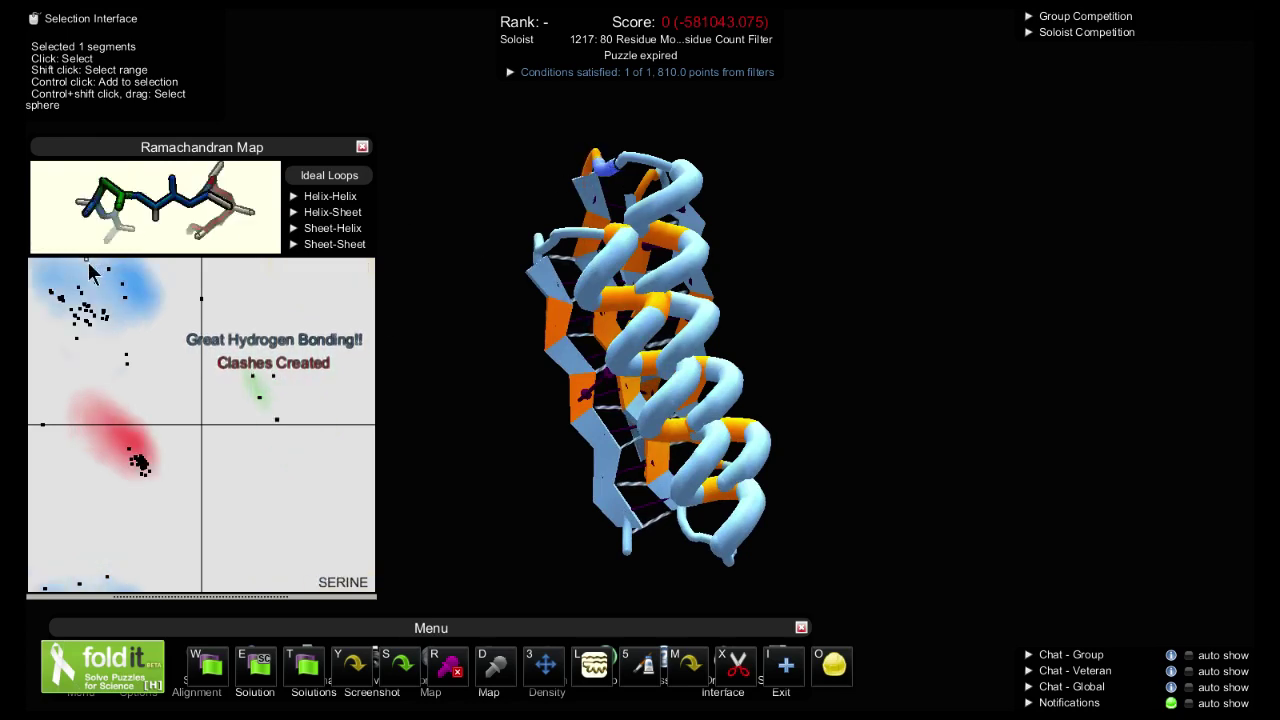
pyautogui.moveTo(86, 268)
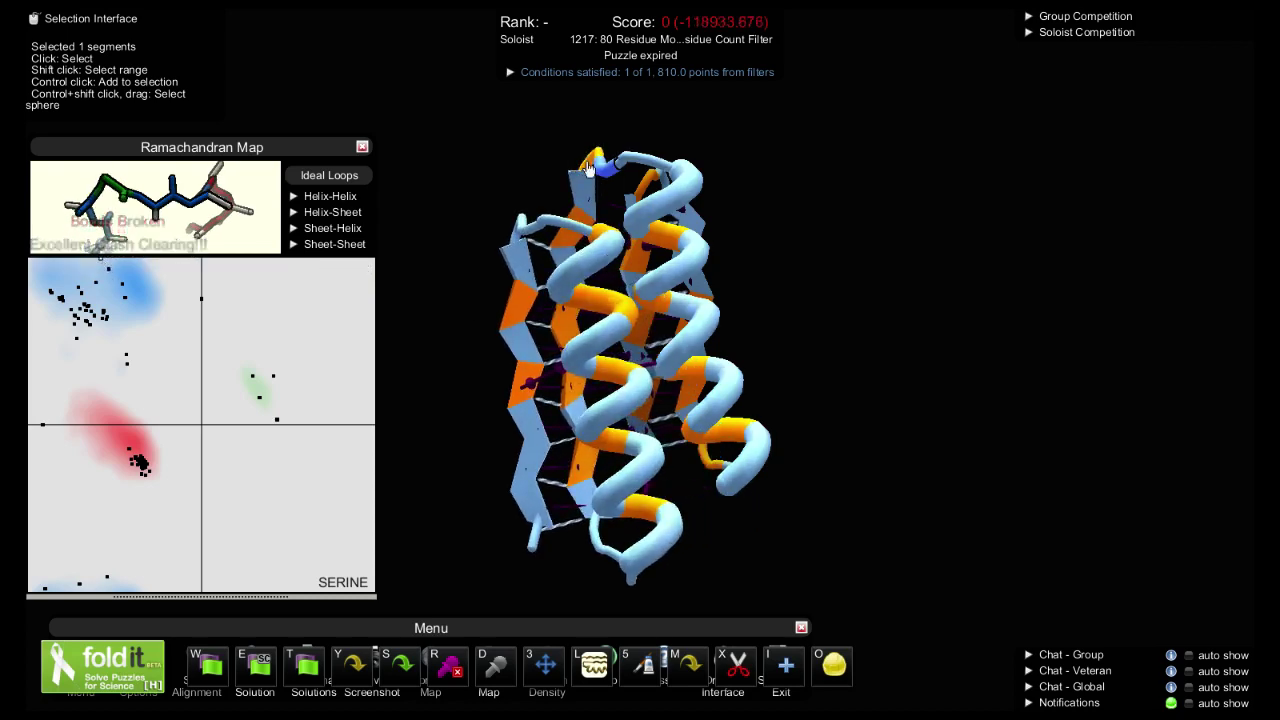
# Nudge glycine 41 just inside the green region's upper edge and shift serine 42 further along the top of the blue region
pyautogui.moveTo(310, 405)
pyautogui.moveTo(275, 379)
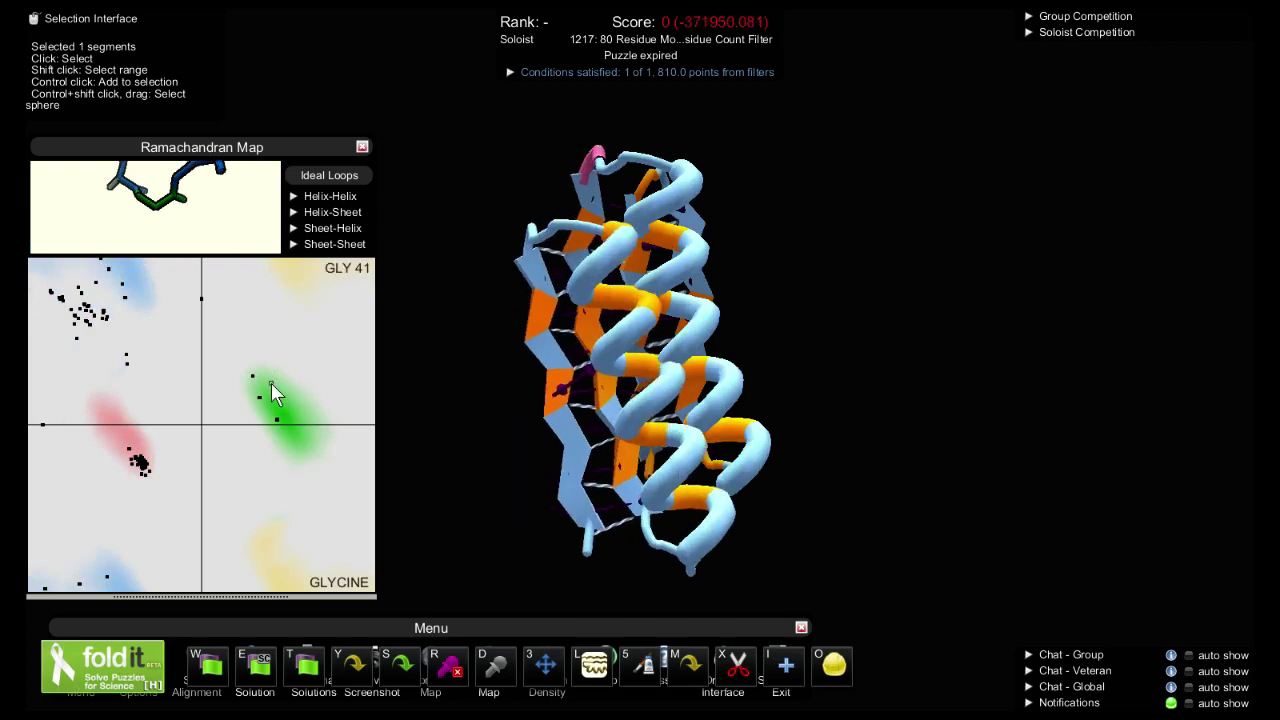
pyautogui.moveTo(273, 382)
pyautogui.mouseDown()
pyautogui.moveTo(265, 375)
pyautogui.moveTo(276, 394)
pyautogui.moveTo(269, 382)
pyautogui.mouseUp()
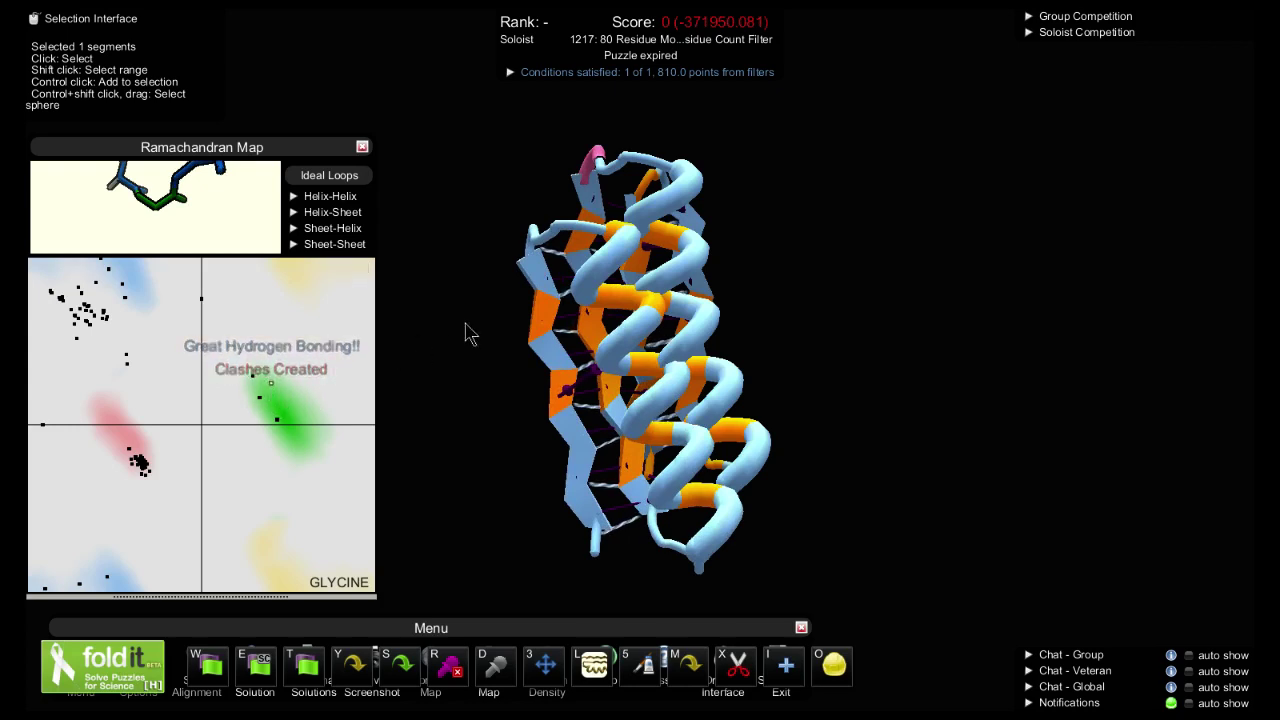
pyautogui.click(607, 170)
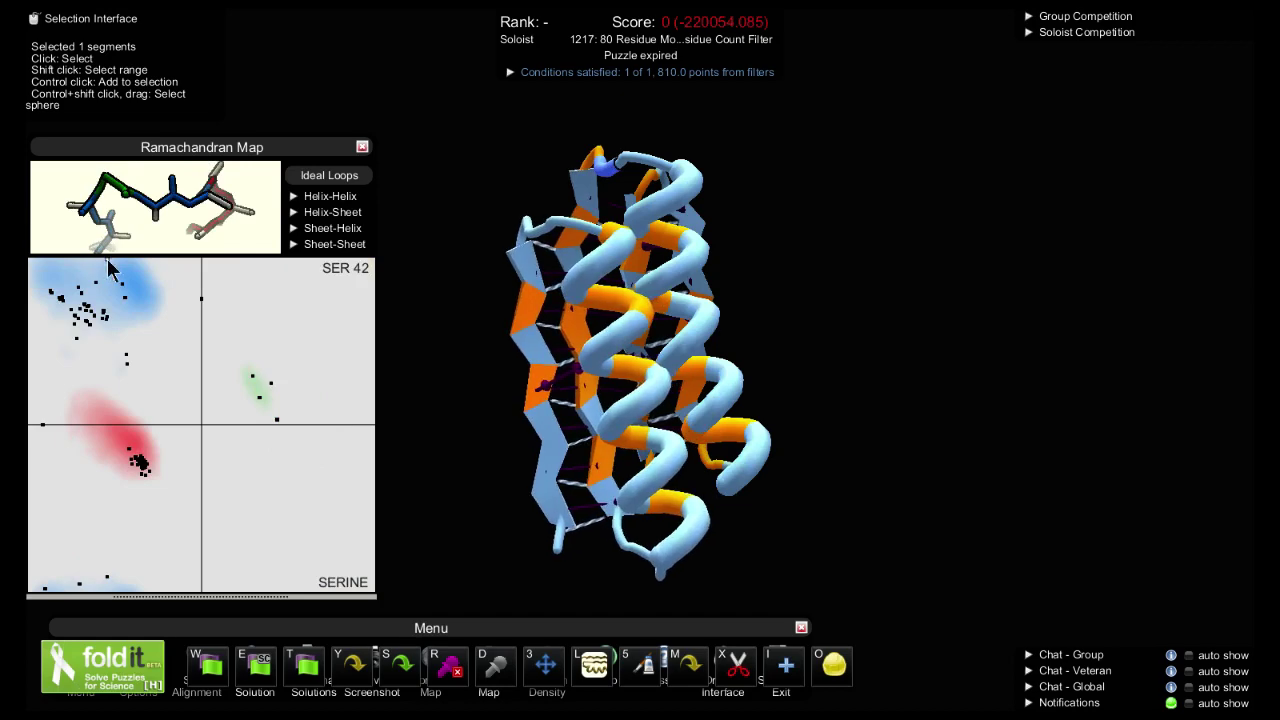
# Inspect the alignment of the helices and sheets, clear the serine 42 selection, and freeze the glycine 41 segment in the upper loop
pyautogui.moveTo(1051, 423); pyautogui.dragTo(839, 426)
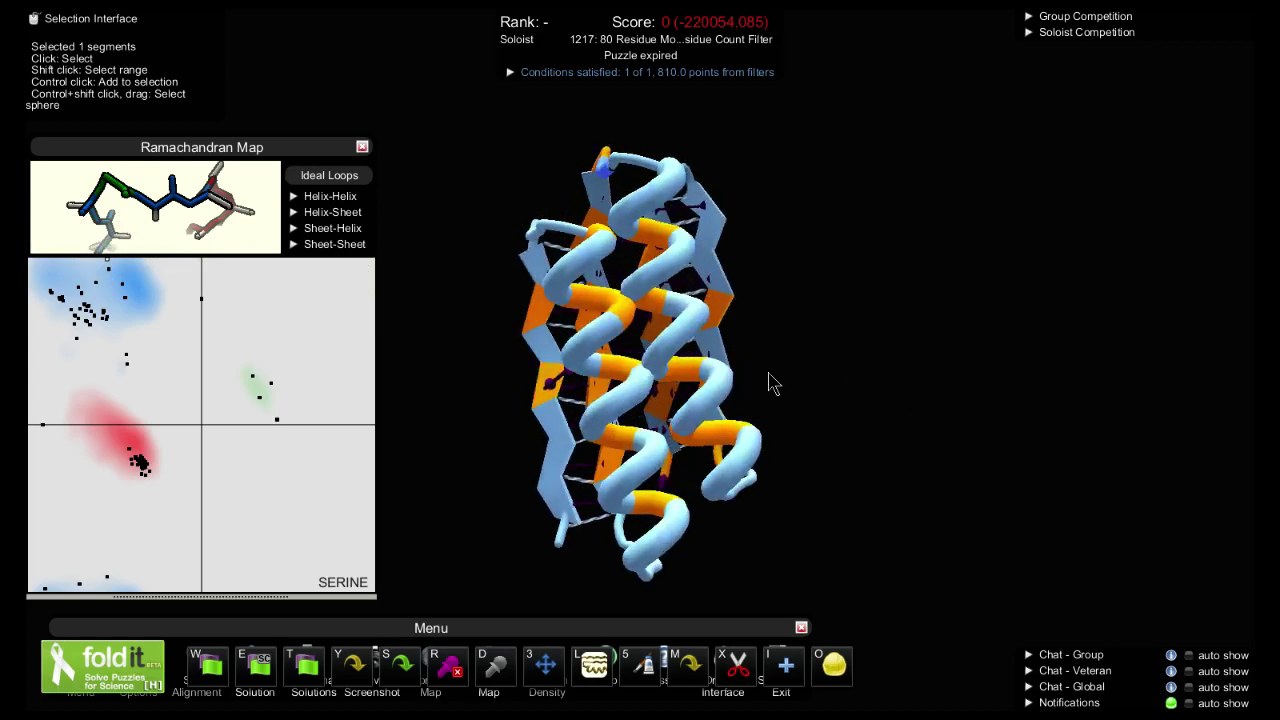
pyautogui.moveTo(460, 432); pyautogui.dragTo(887, 390)
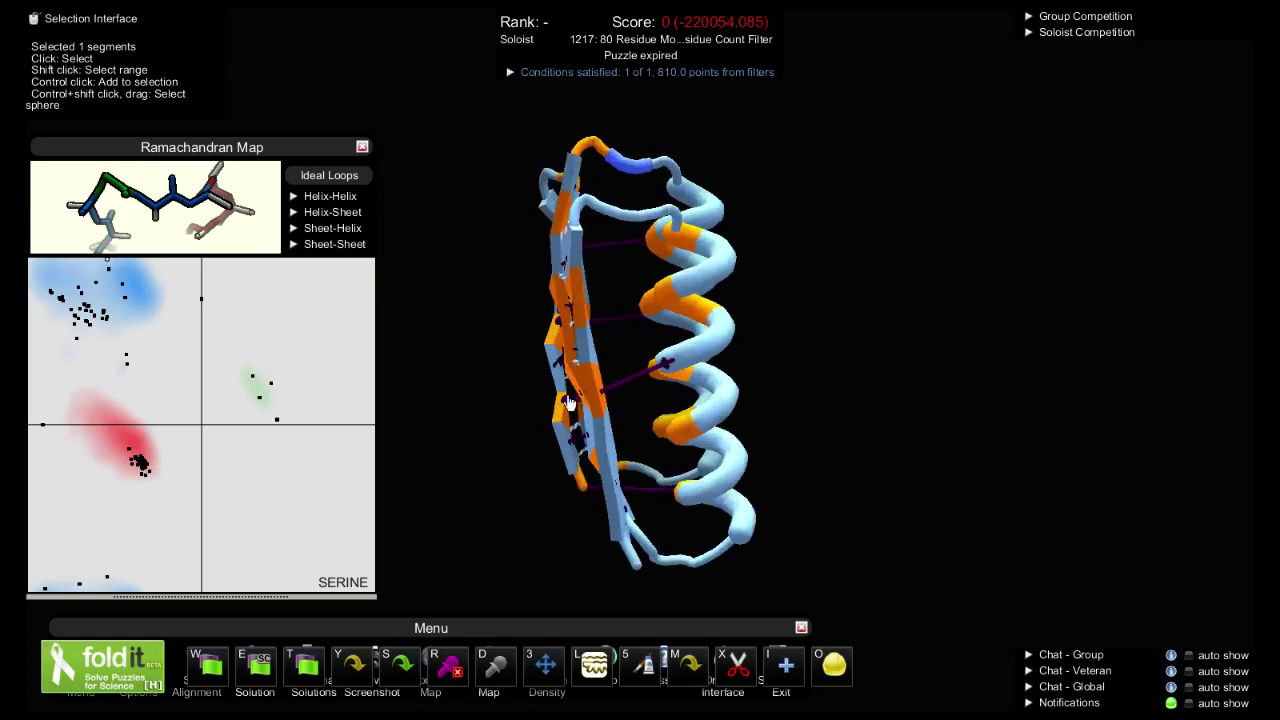
pyautogui.moveTo(595, 457); pyautogui.dragTo(528, 514)
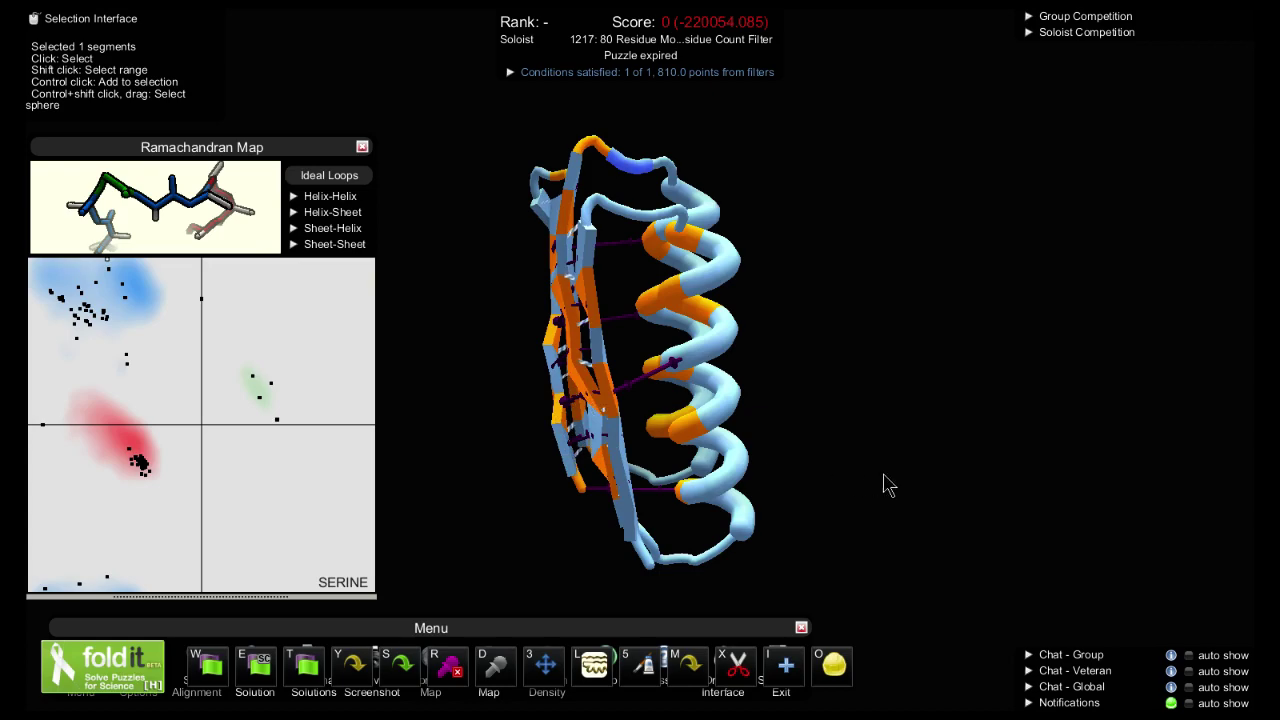
pyautogui.moveTo(795, 425); pyautogui.dragTo(831, 396)
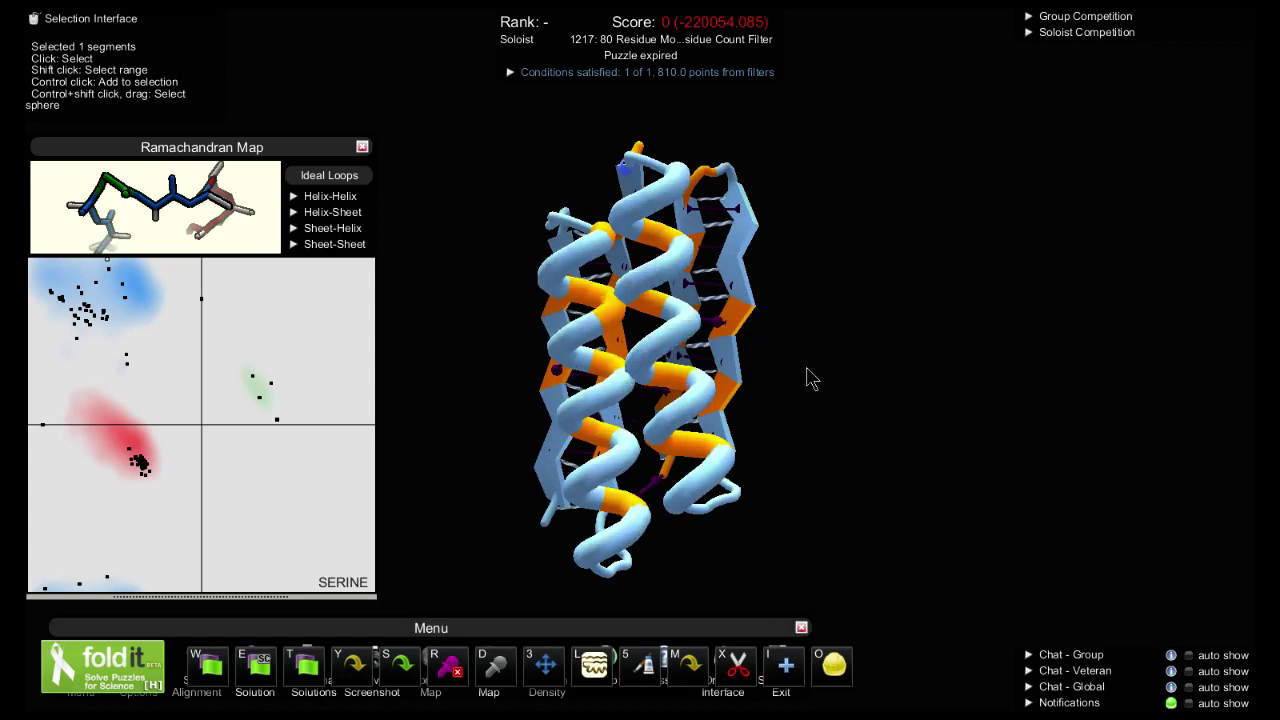
pyautogui.moveTo(774, 374); pyautogui.dragTo(857, 392)
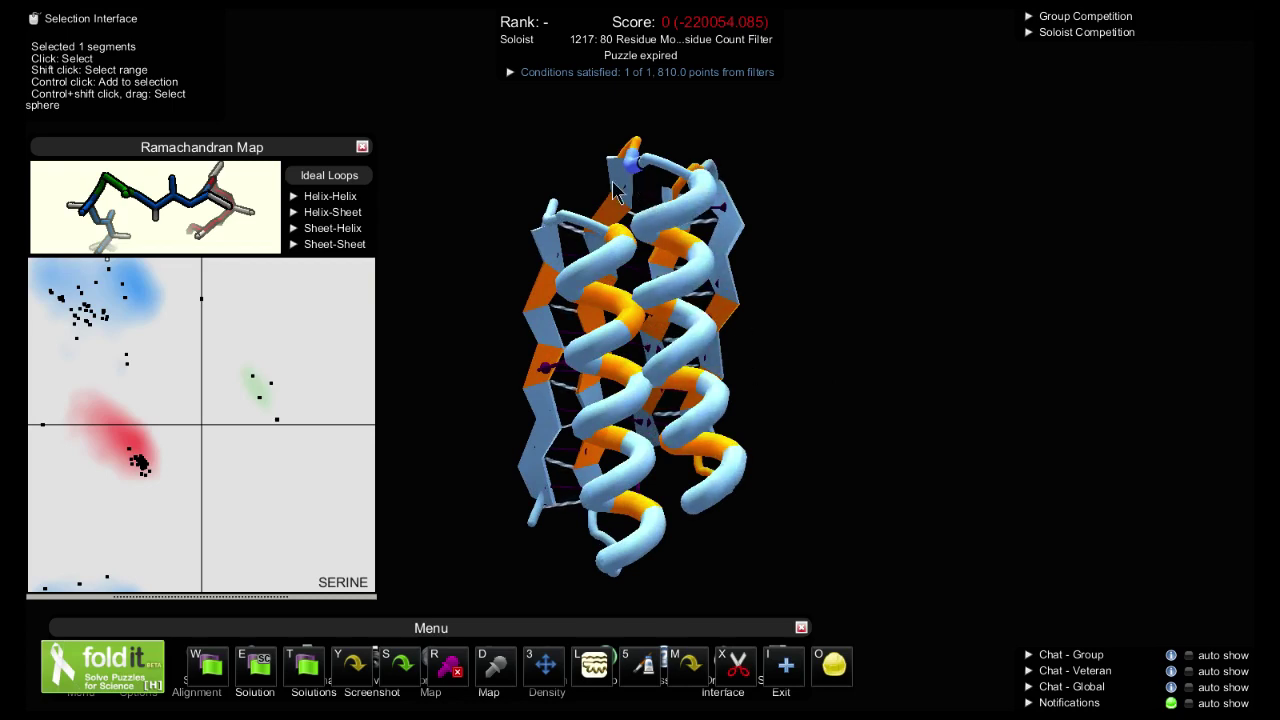
pyautogui.click(583, 186)
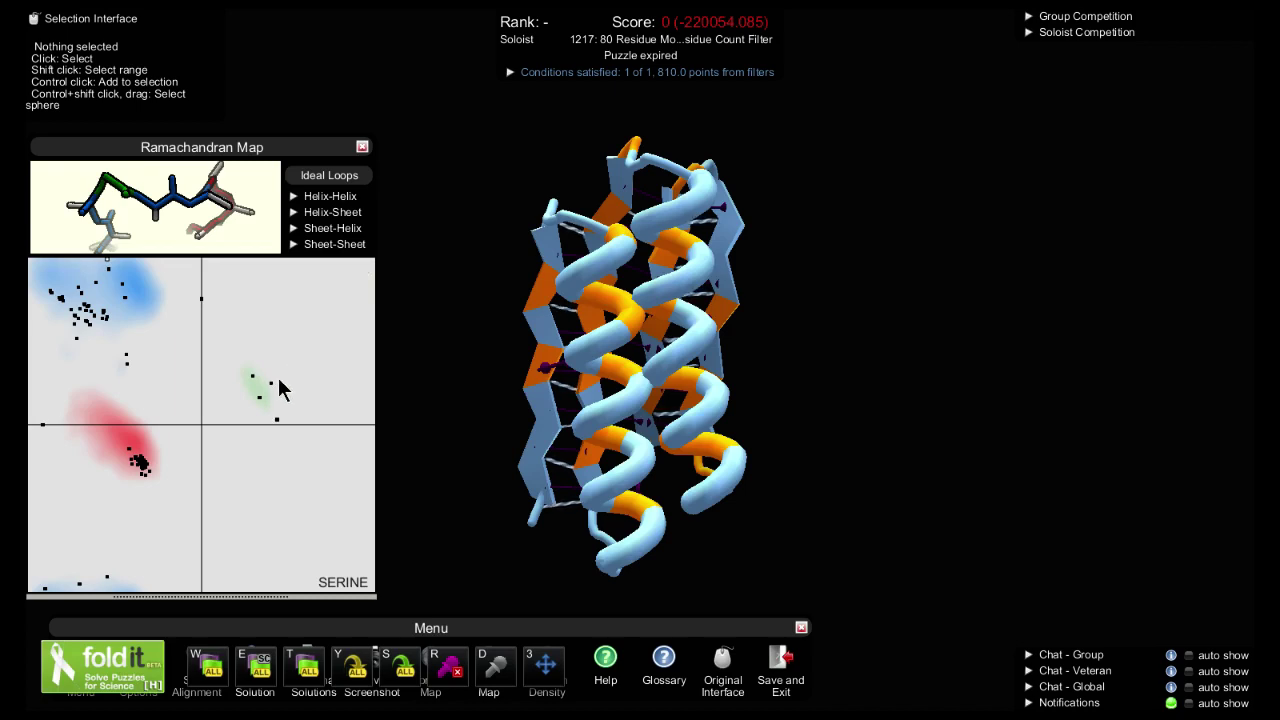
pyautogui.moveTo(271, 385)
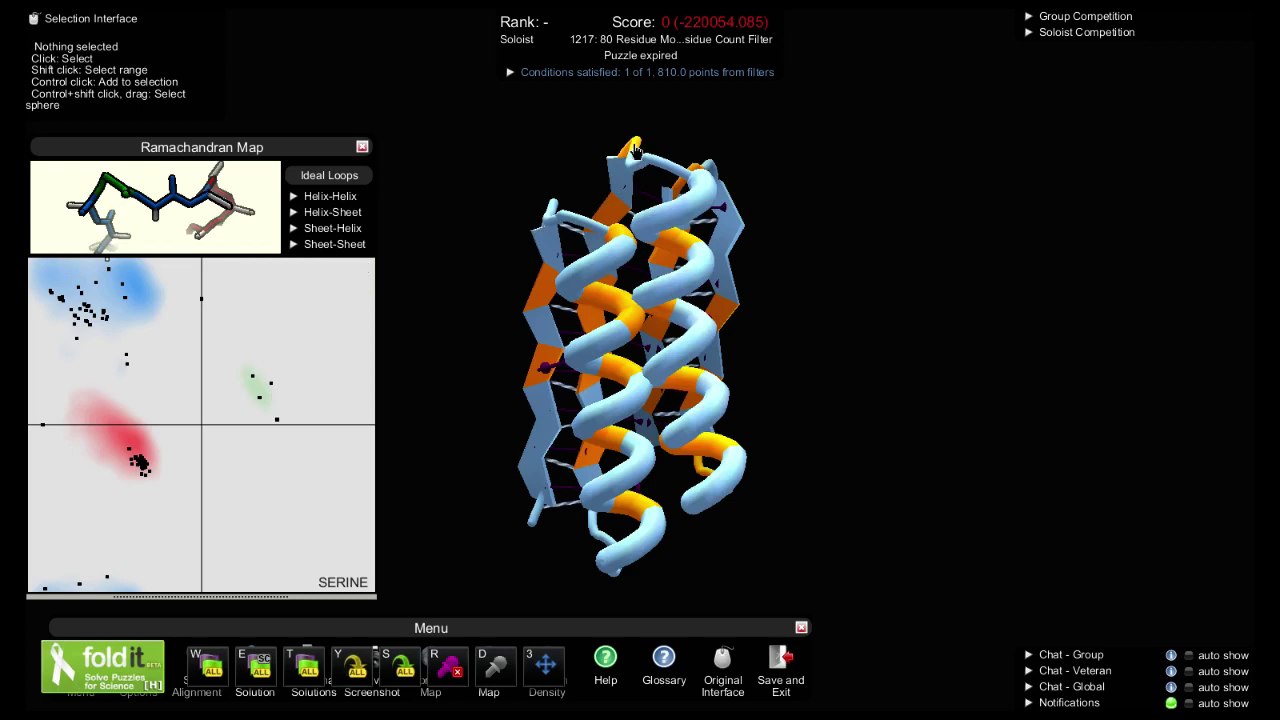
pyautogui.press('f')
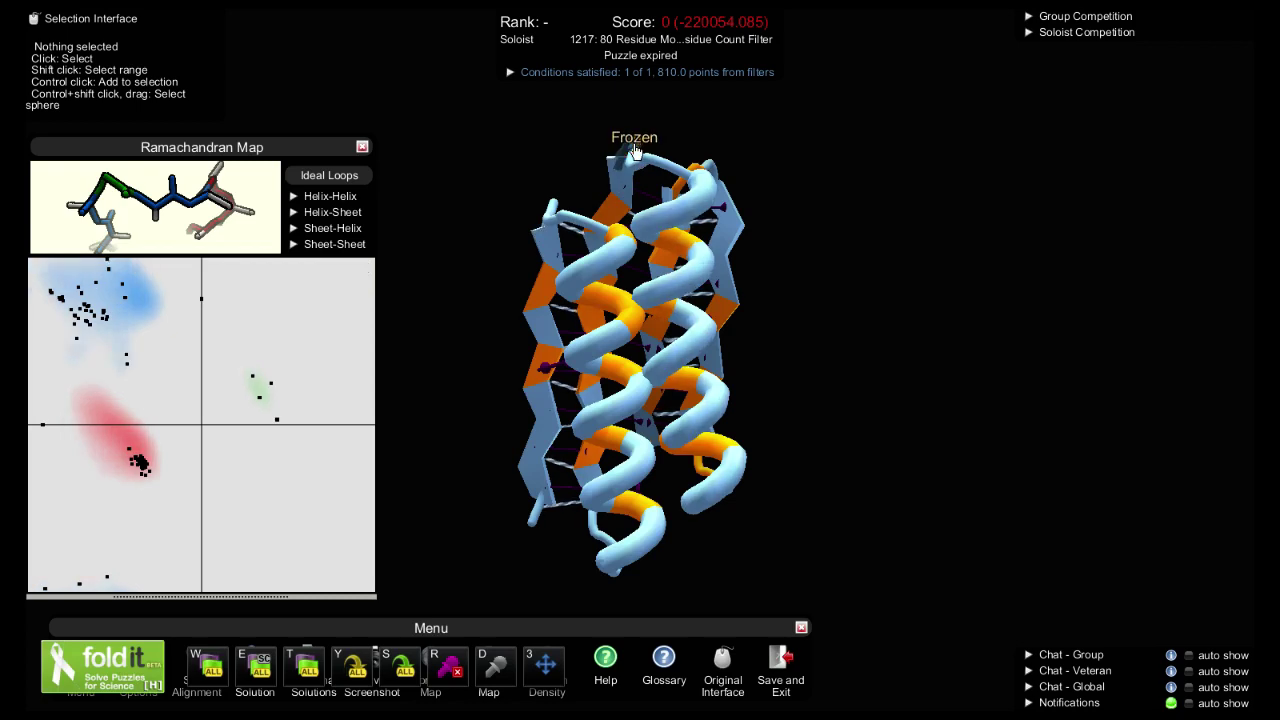
pyautogui.click(271, 384)
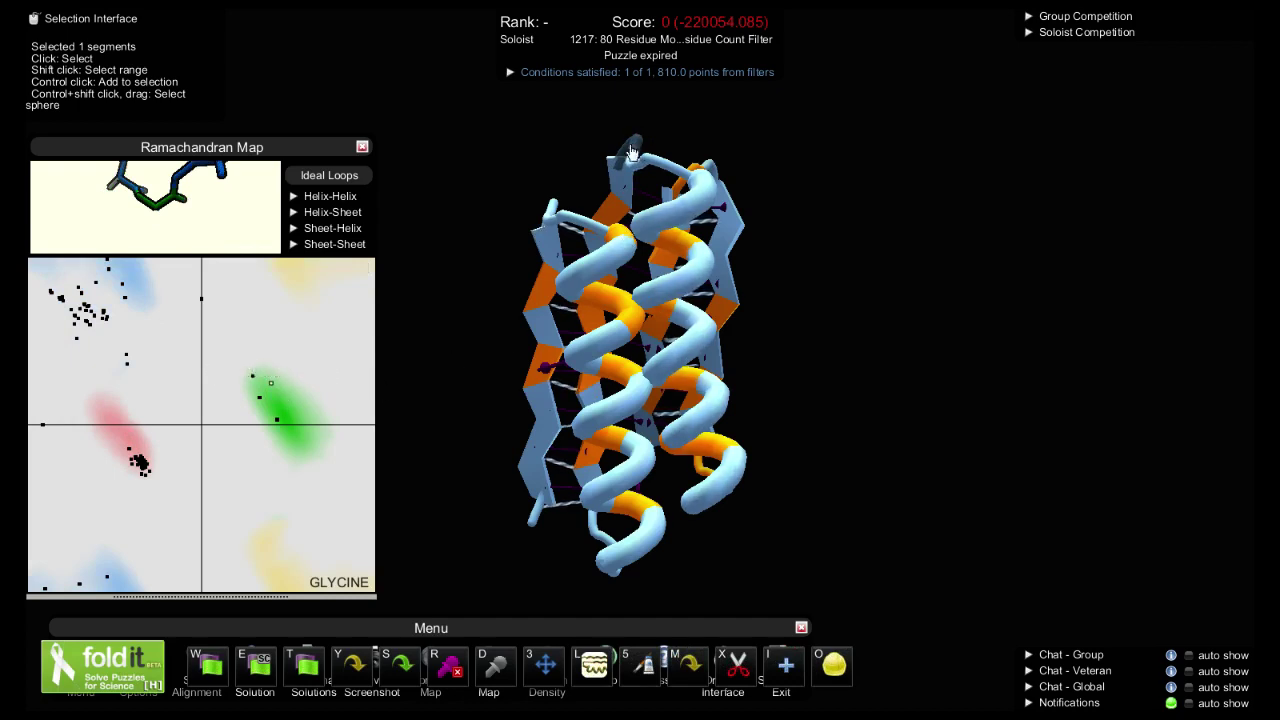
pyautogui.moveTo(271, 382)
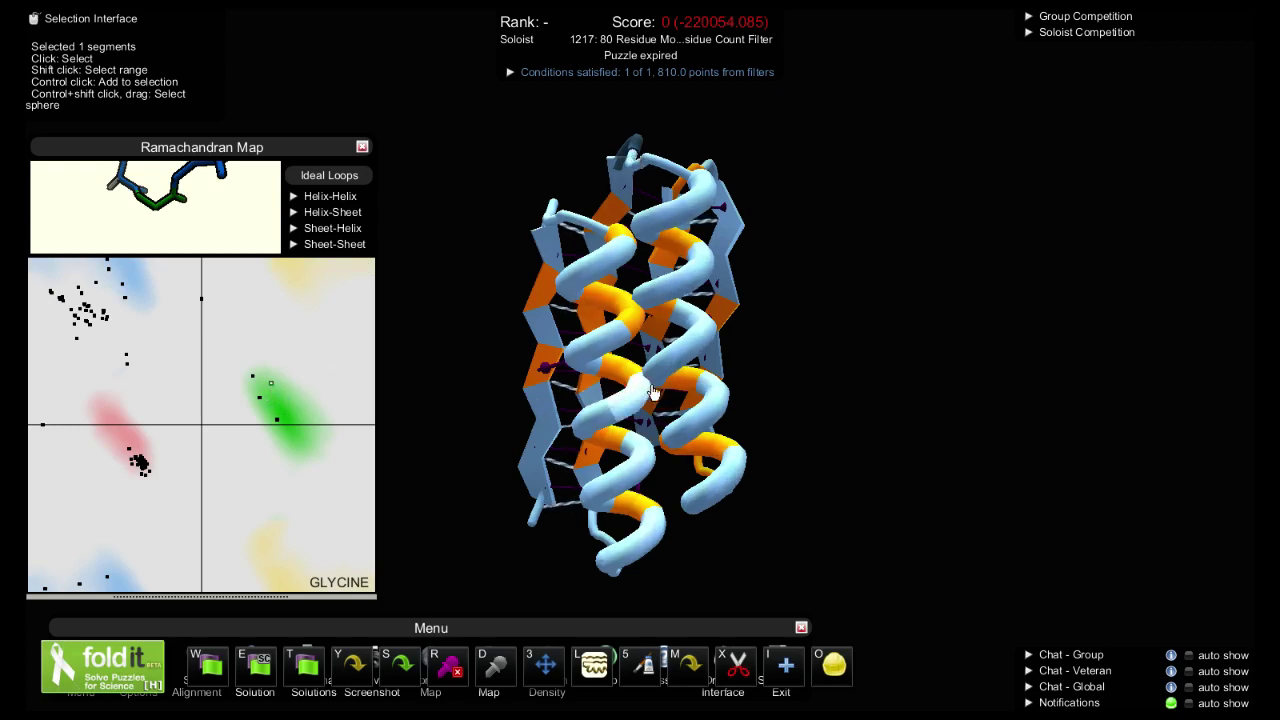
# Clear the selection, shake the side chains of the whole protein for two iterations and stop
pyautogui.click(463, 408)
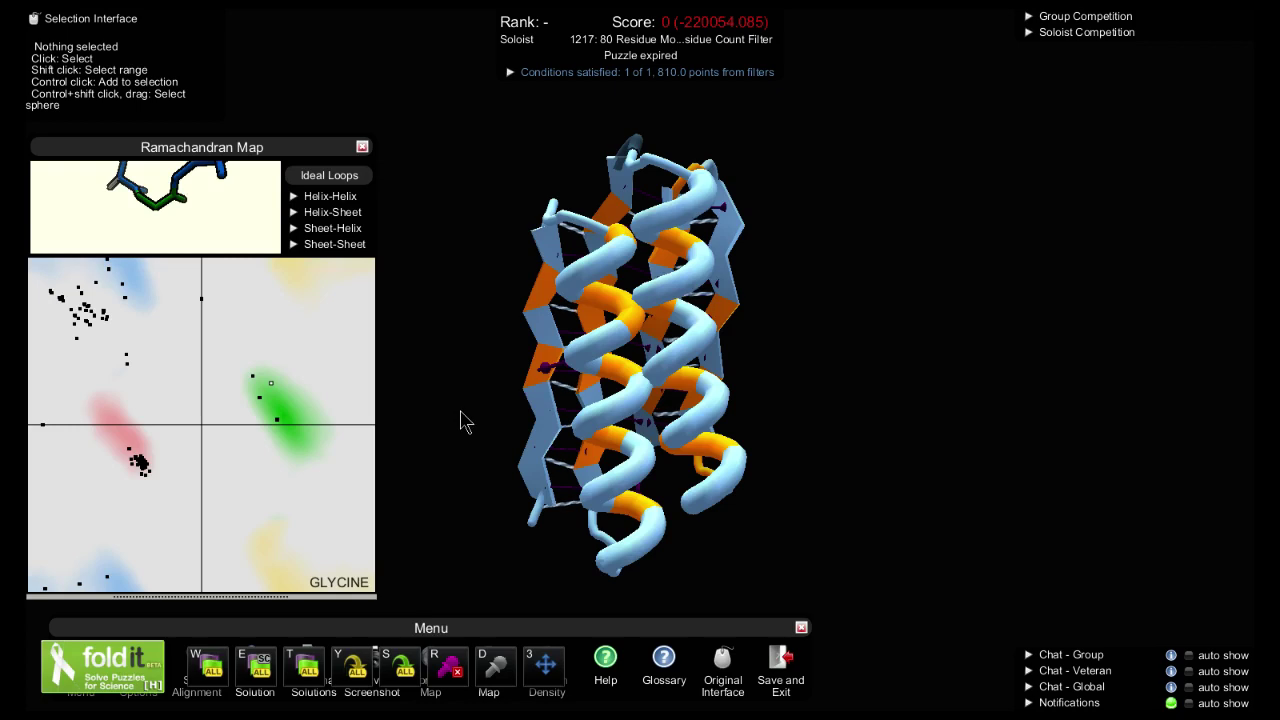
pyautogui.press('s')
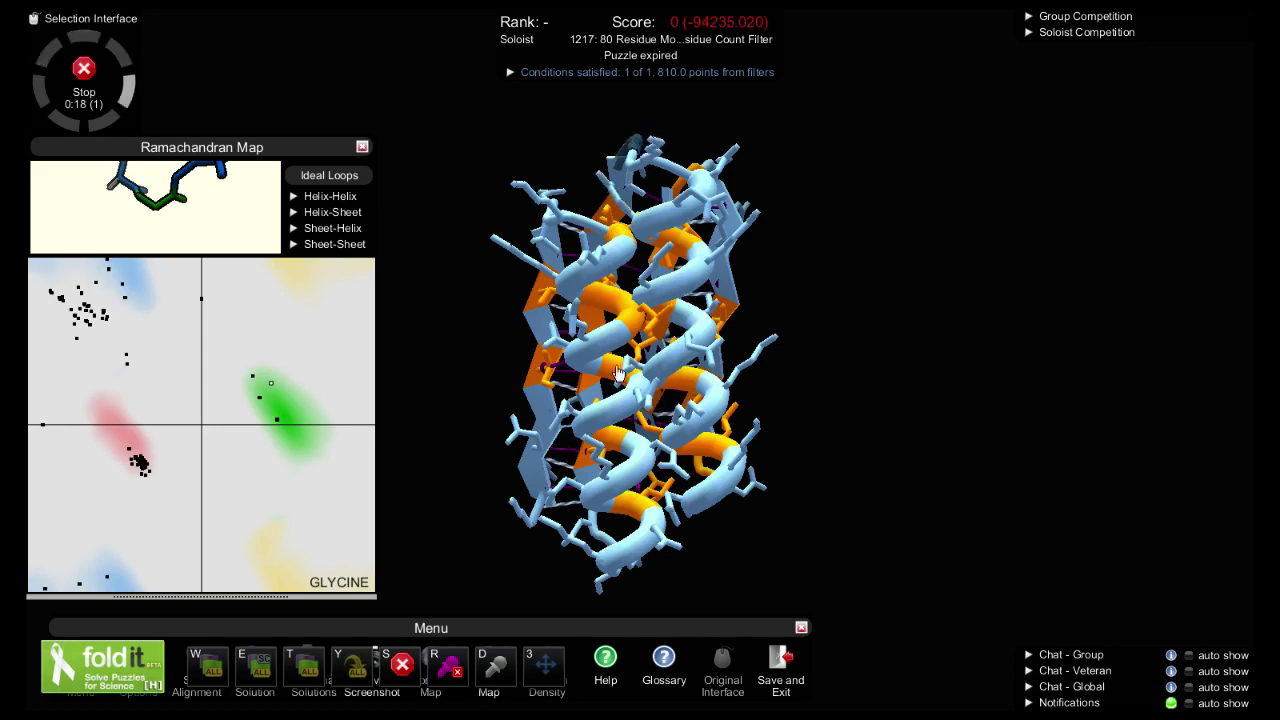
pyautogui.moveTo(463, 410); pyautogui.dragTo(474, 437)
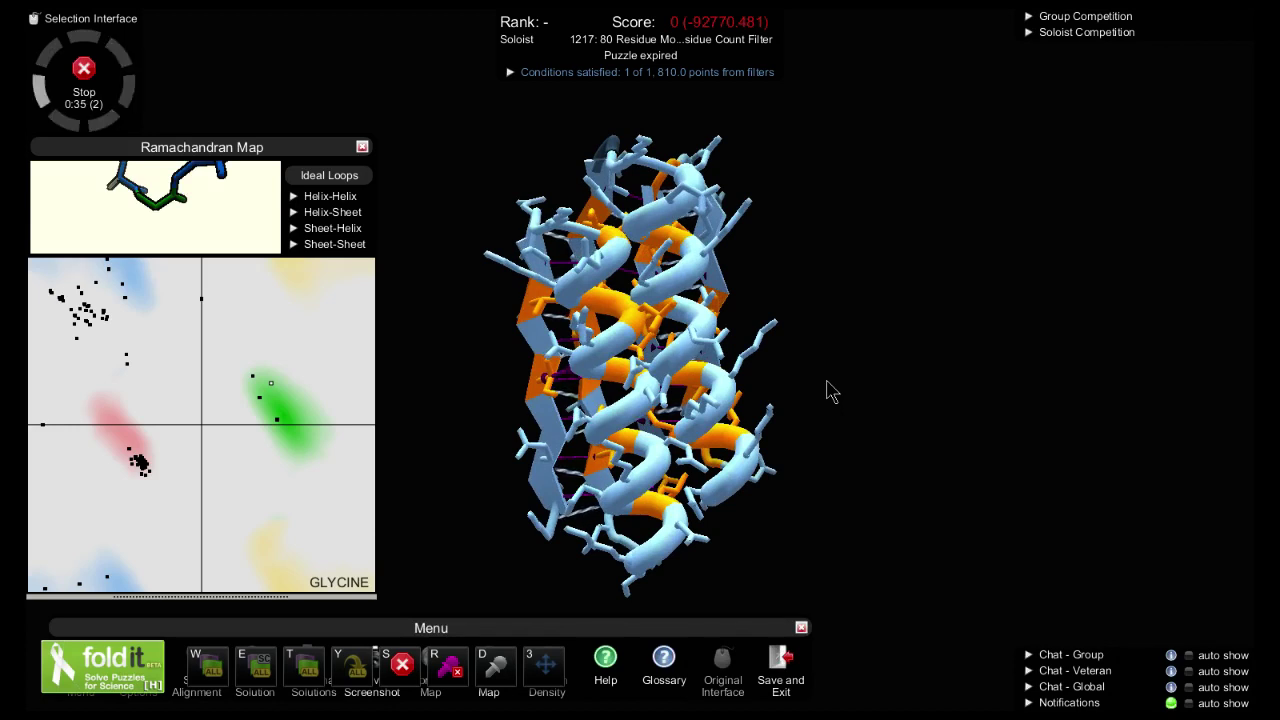
pyautogui.press('space')
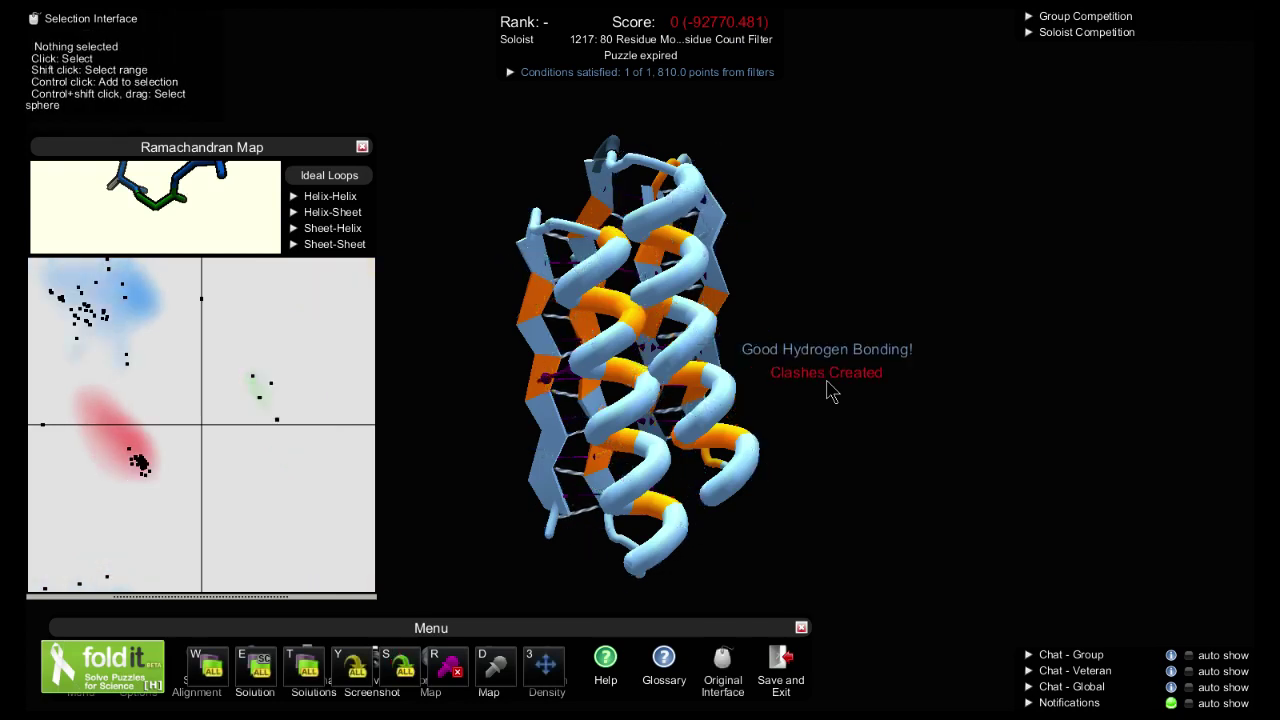
# Set Clashing Importance to 0.09 in the Behavior Options and start wiggling the whole protein
pyautogui.press('b')
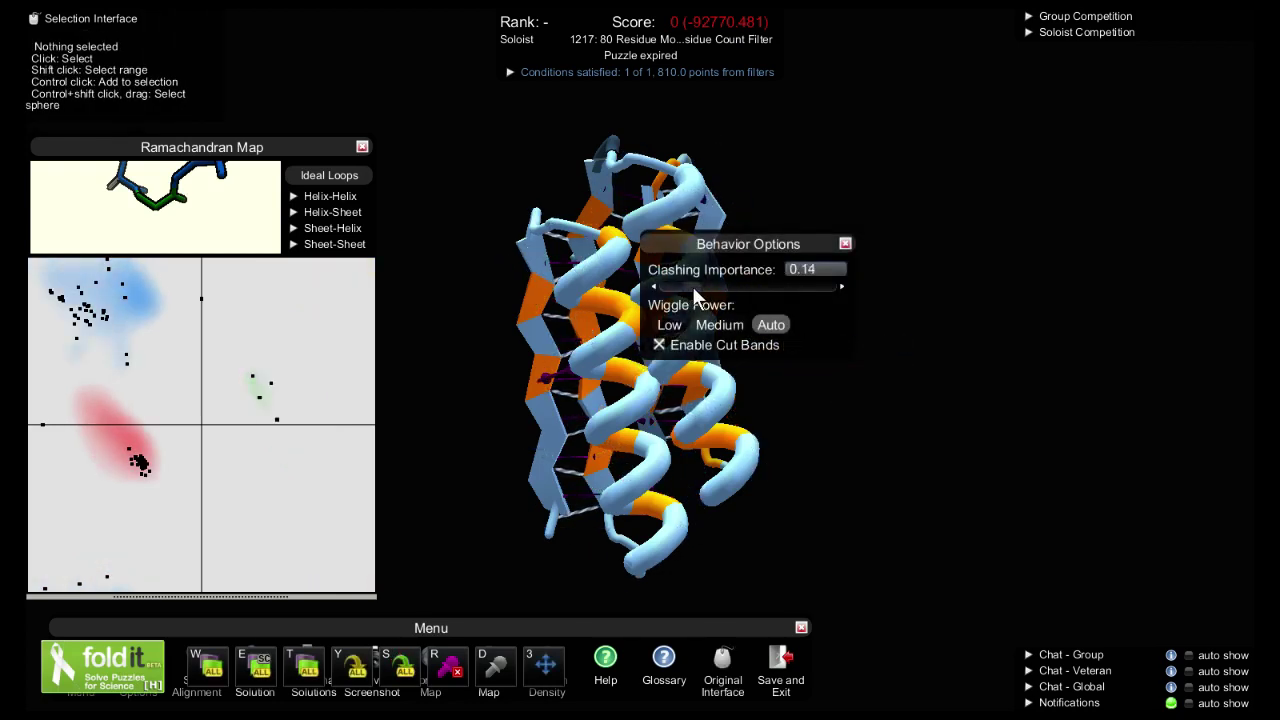
pyautogui.moveTo(692, 286); pyautogui.dragTo(686, 286)
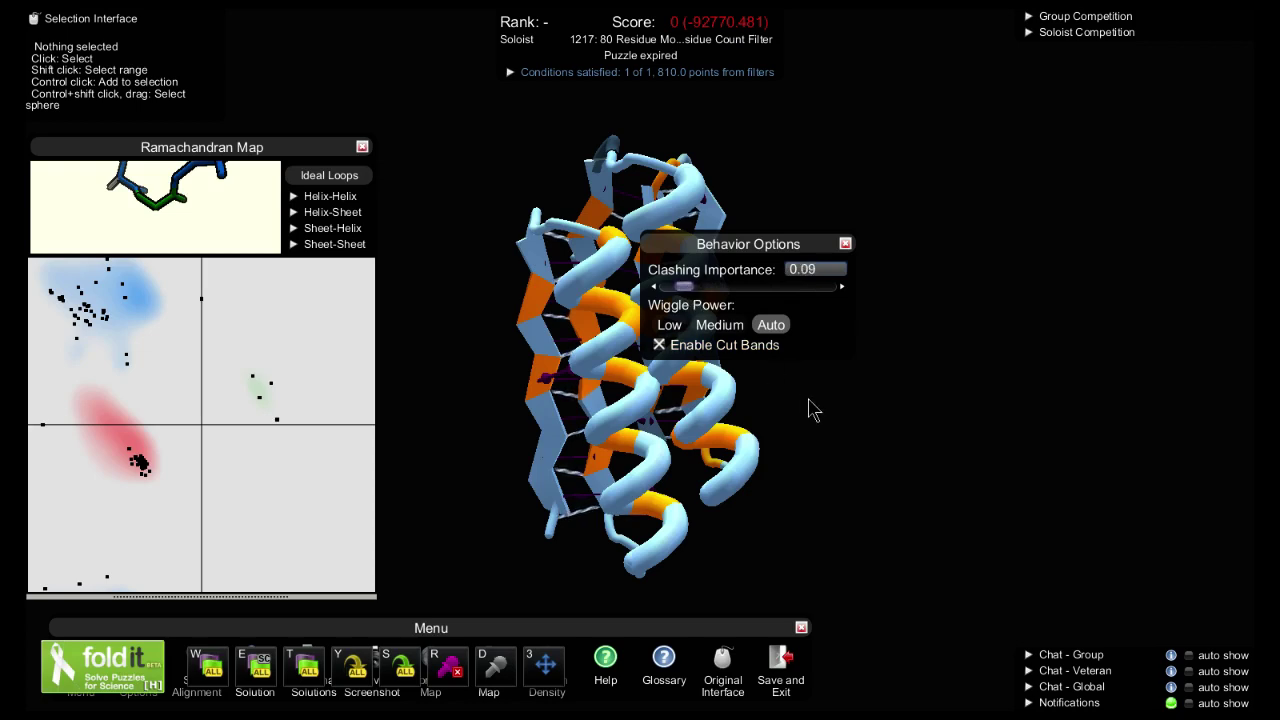
pyautogui.press('w')
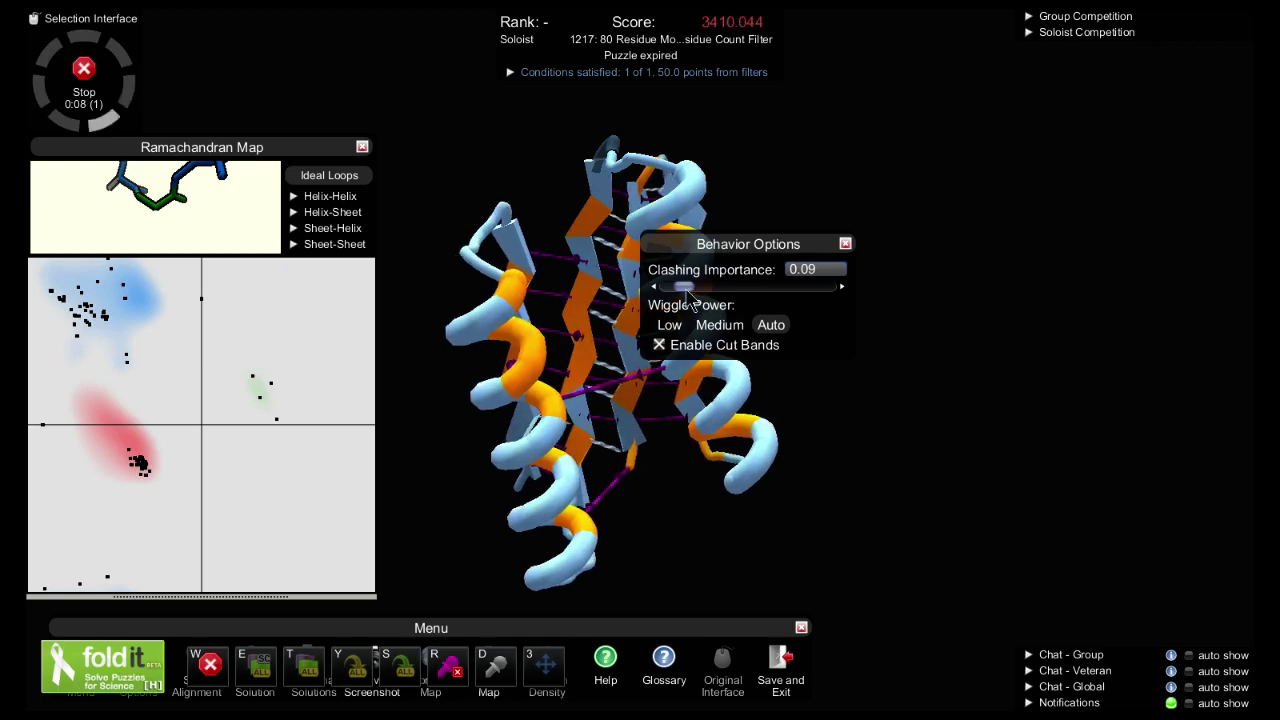
# Raise Clashing Importance to 0.50 during the wiggle, stop it once the score levels off, and unfreeze the protein
pyautogui.moveTo(689, 288); pyautogui.dragTo(749, 283)
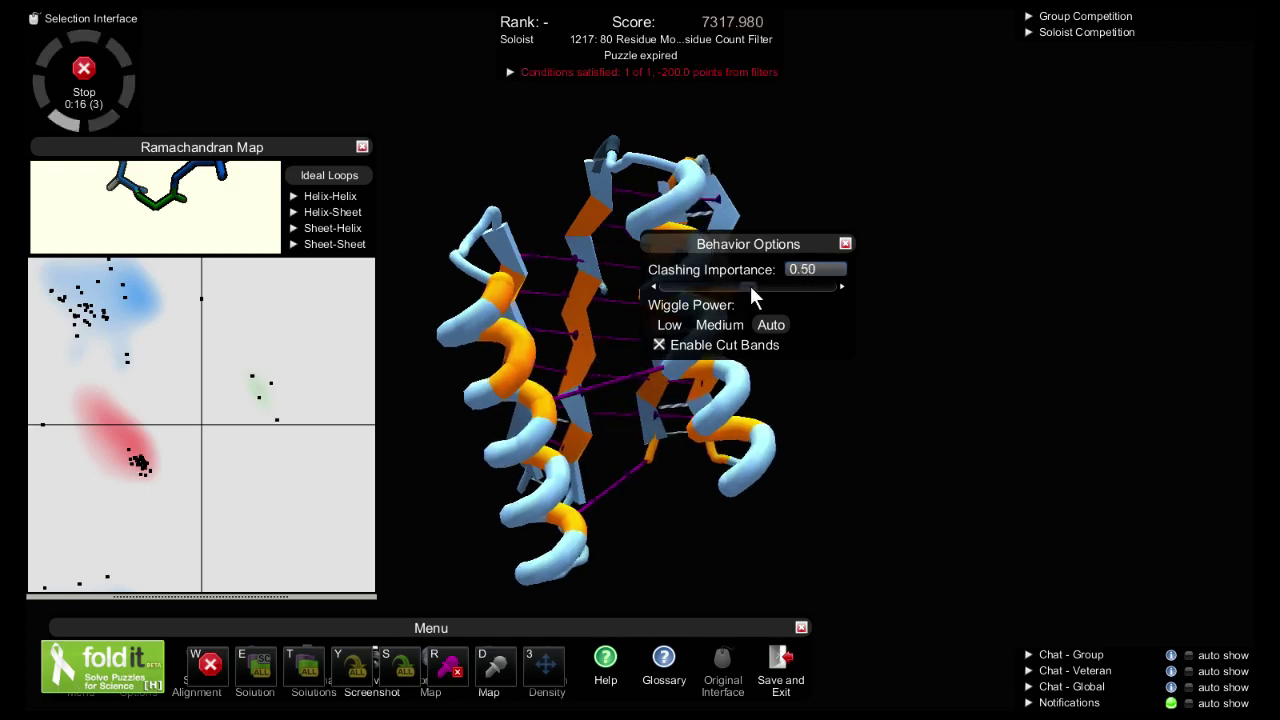
pyautogui.click(845, 245)
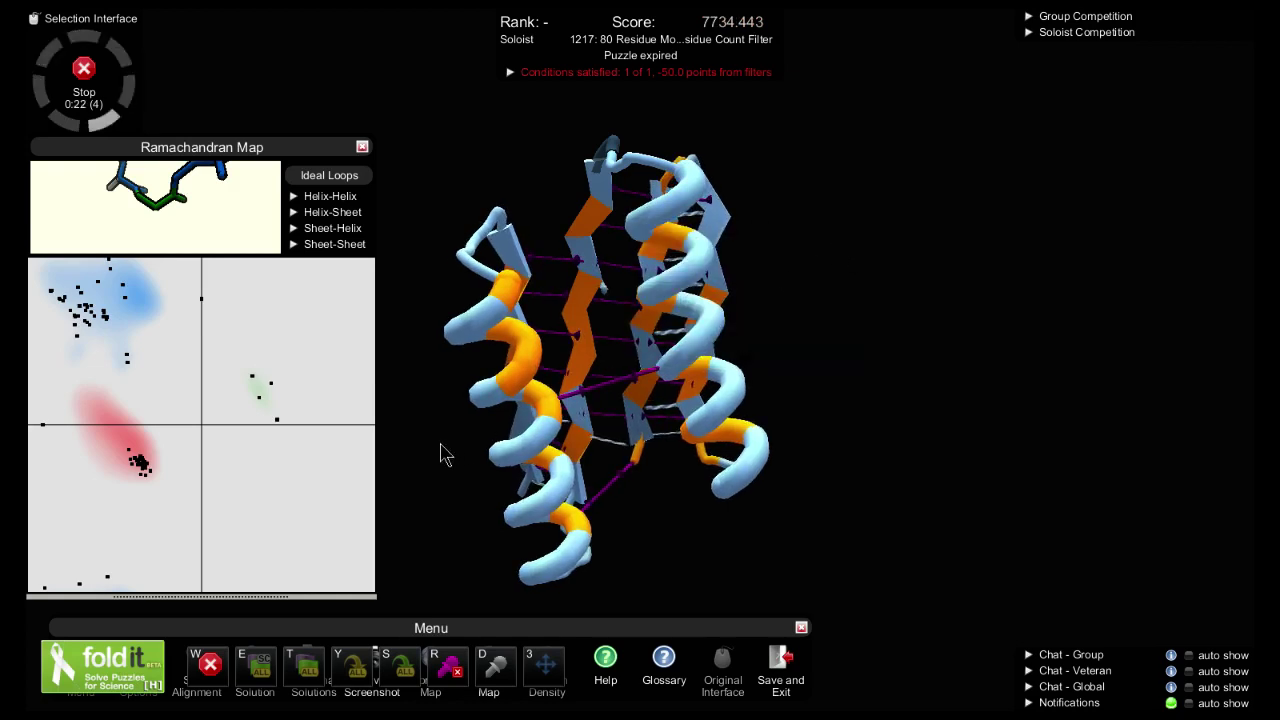
pyautogui.moveTo(273, 393)
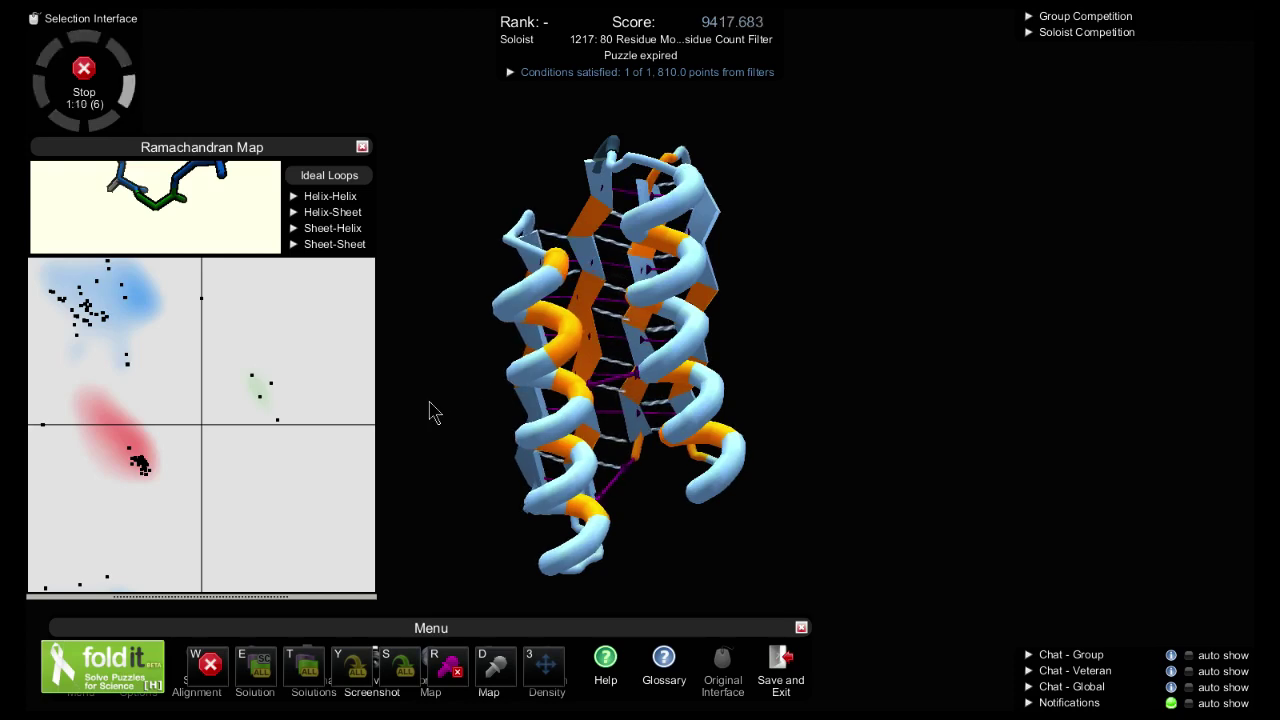
pyautogui.press('space')
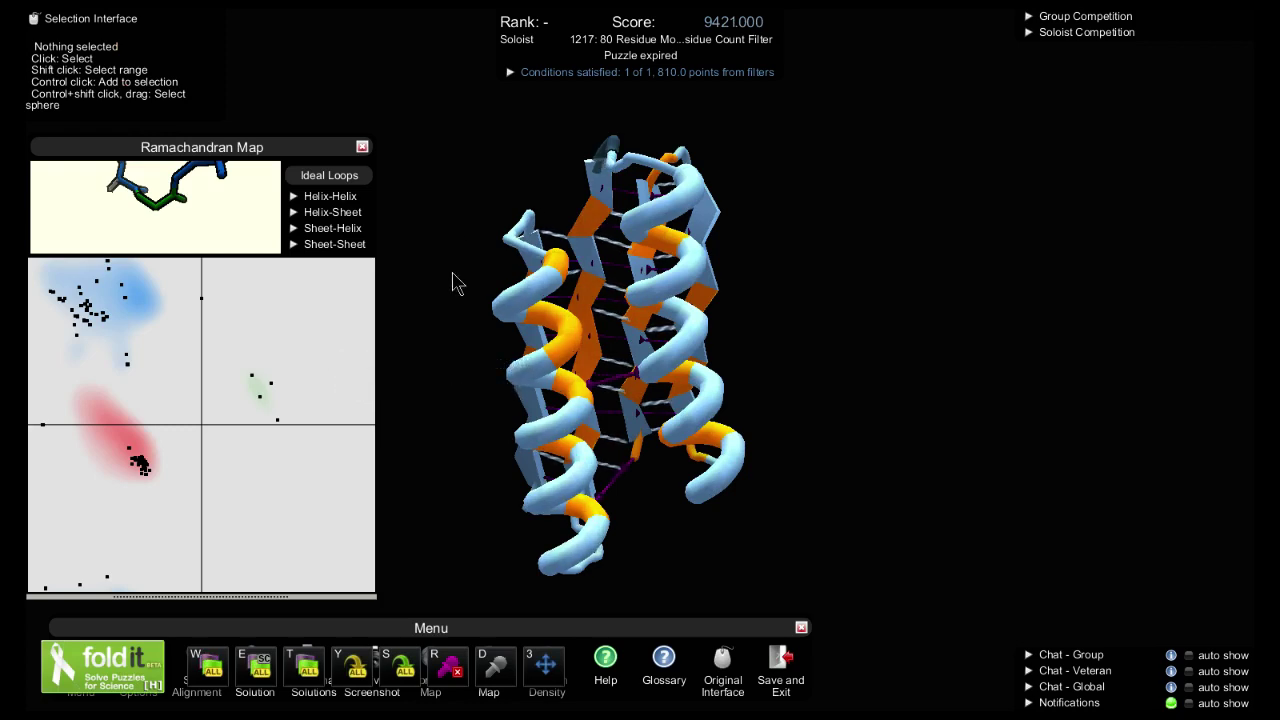
pyautogui.hotkey('ctrl', 'shift', 'f')
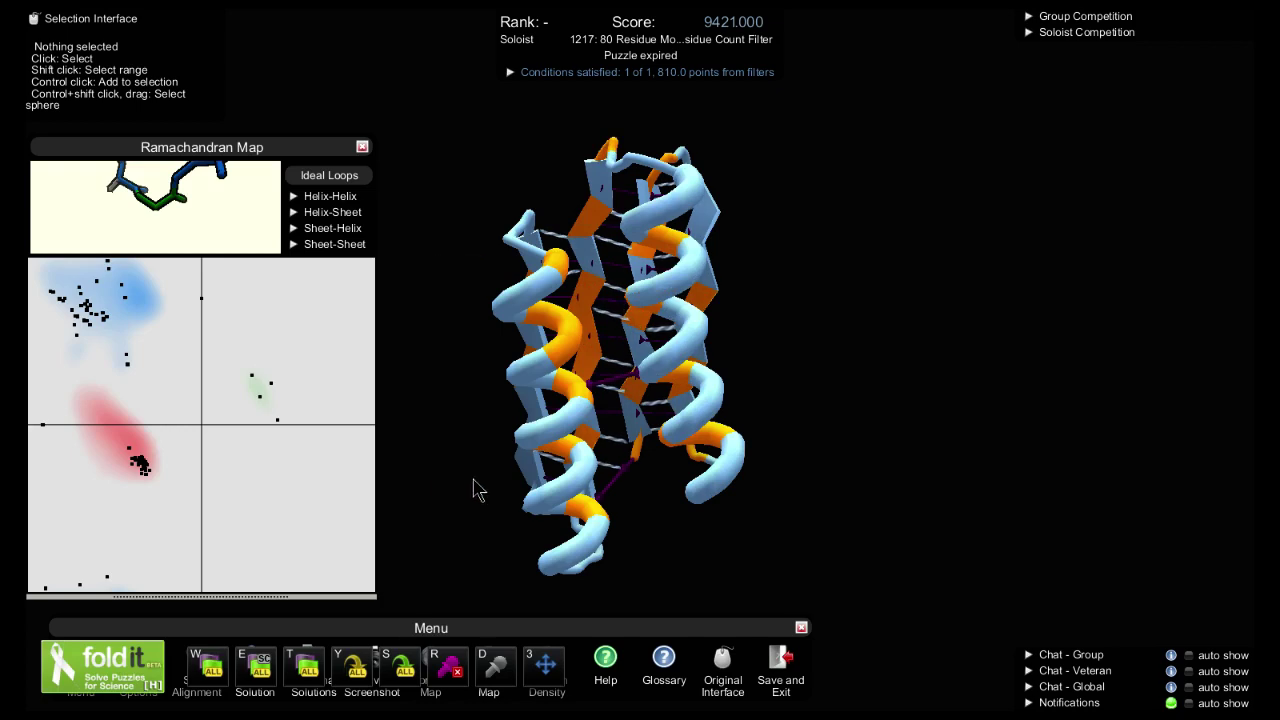
# Examine the map points of glycine 41, serine 42, asparagine 30, aspartate 62 and the lower-left serine, locating each in the fold
pyautogui.click(270, 384)
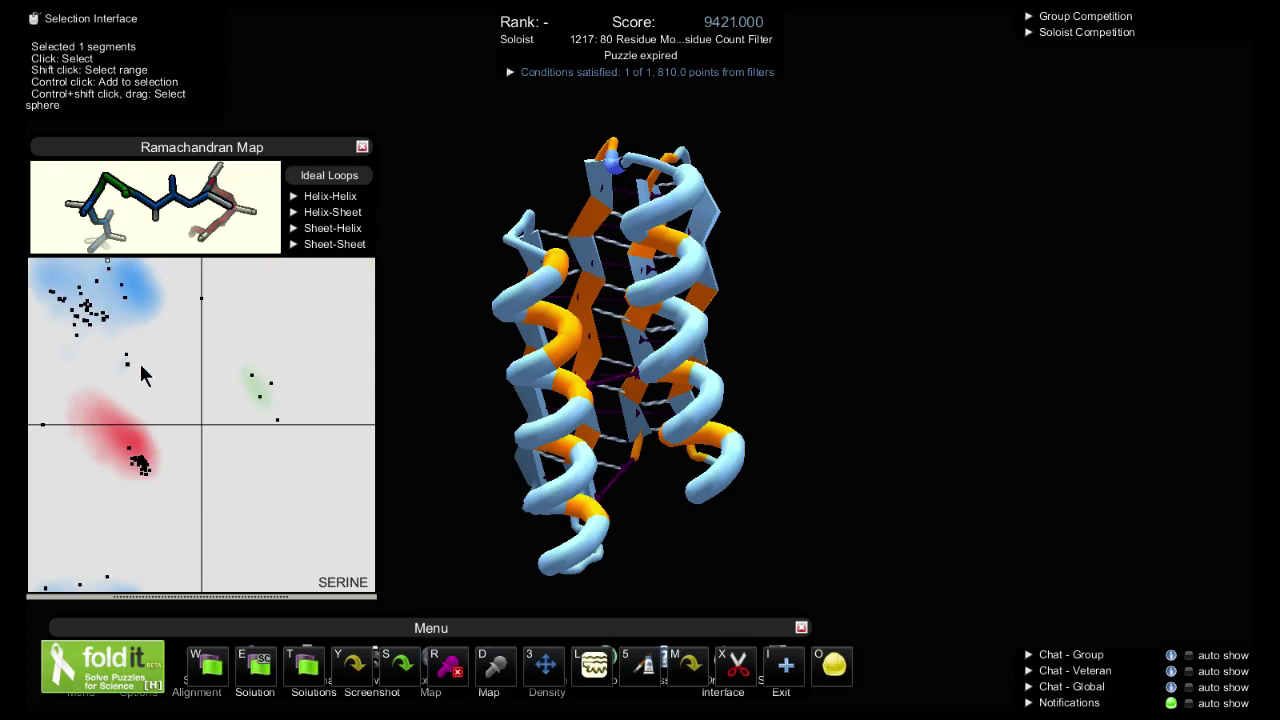
pyautogui.click(128, 364)
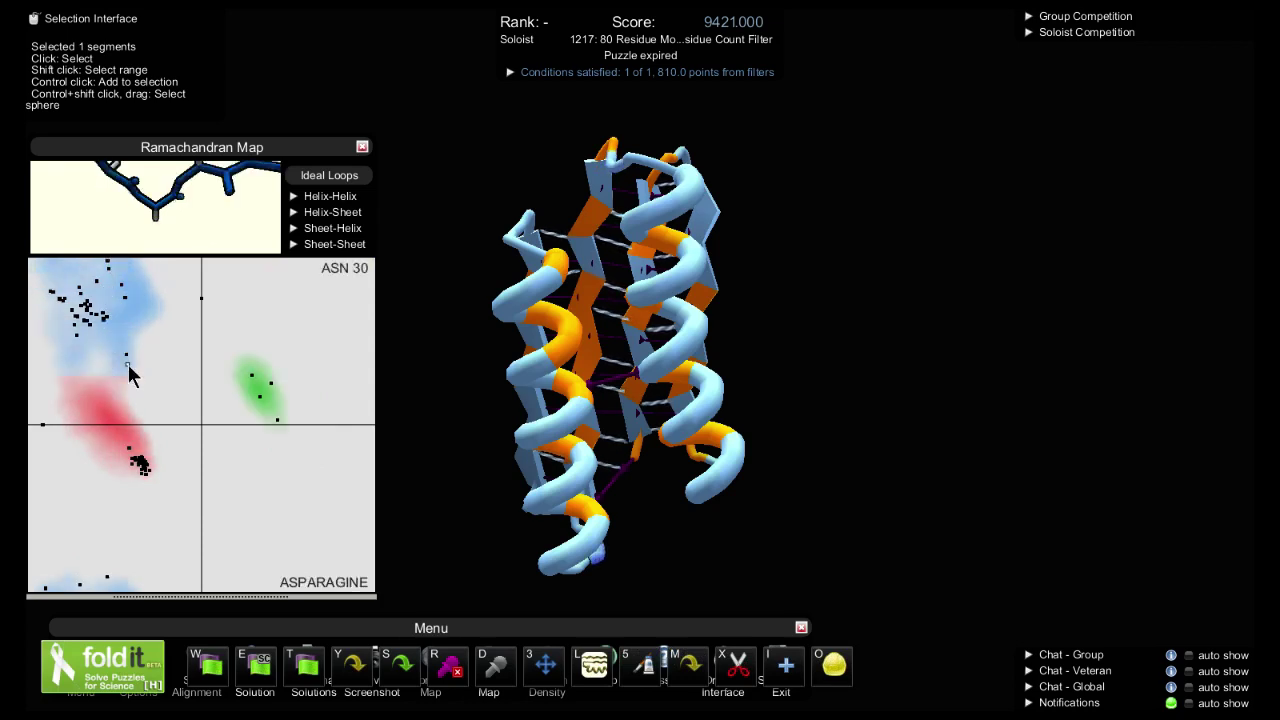
pyautogui.click(125, 356)
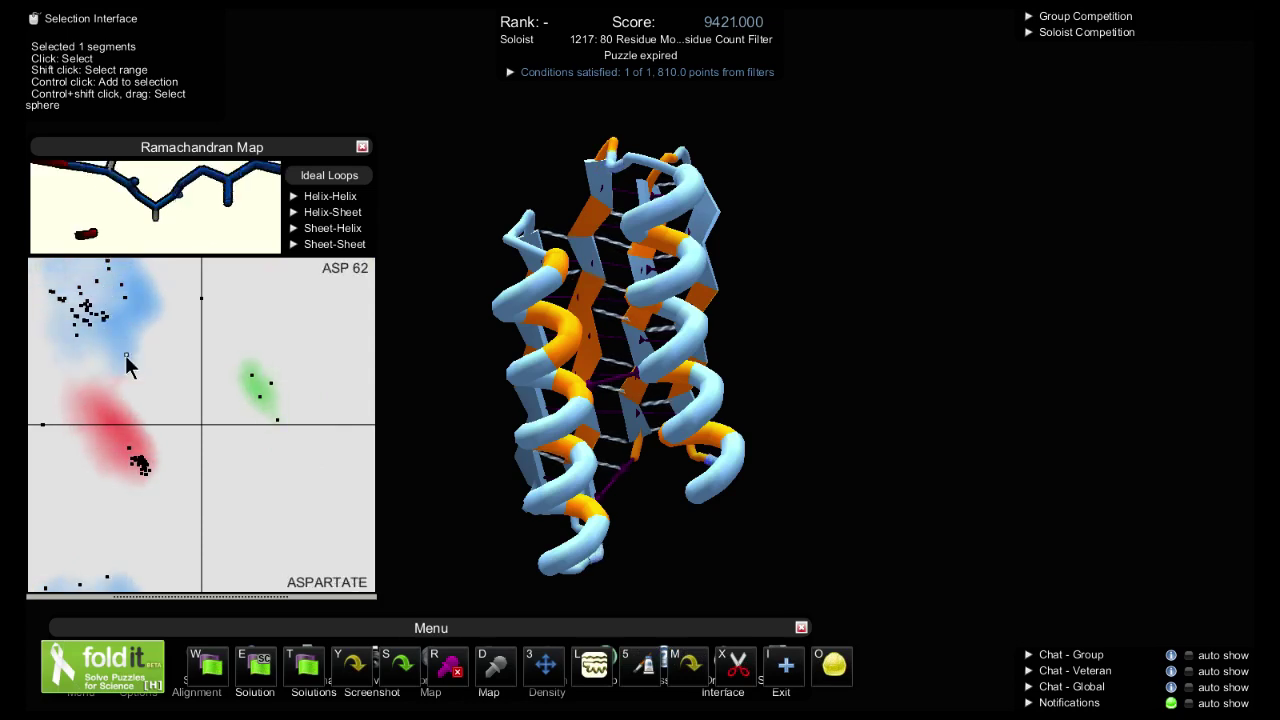
pyautogui.click(45, 589)
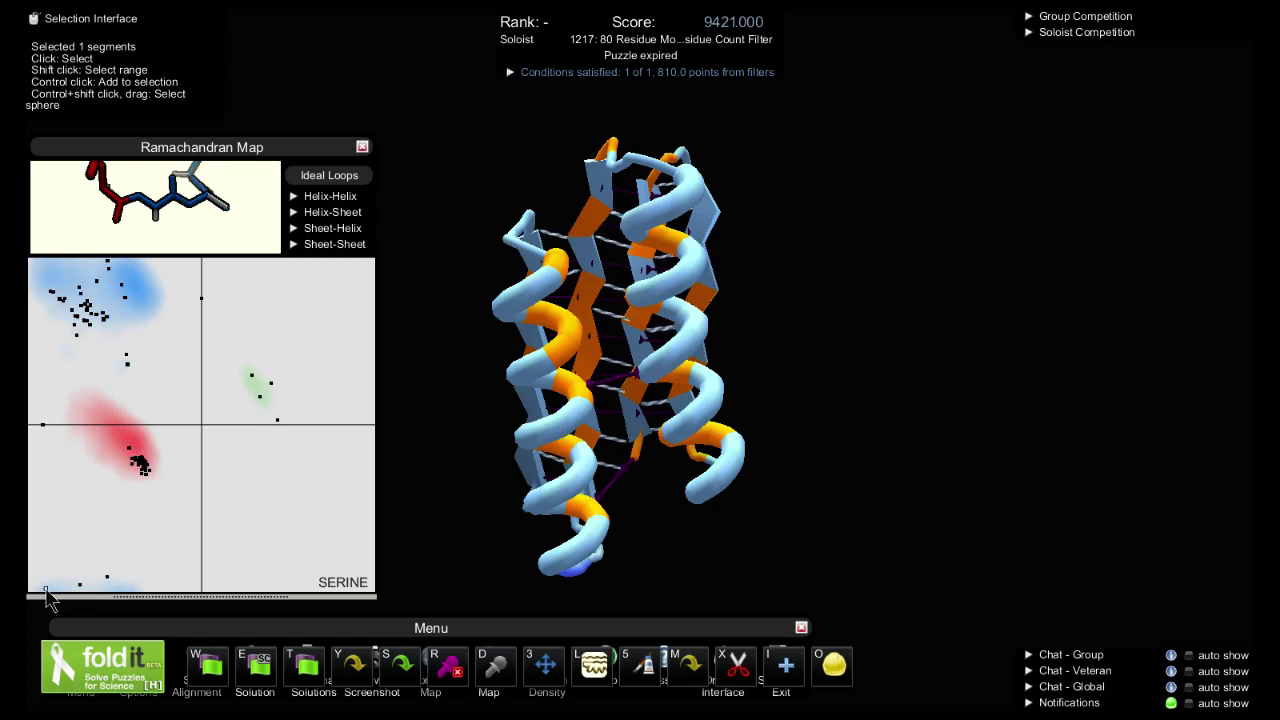
pyautogui.moveTo(47, 597)
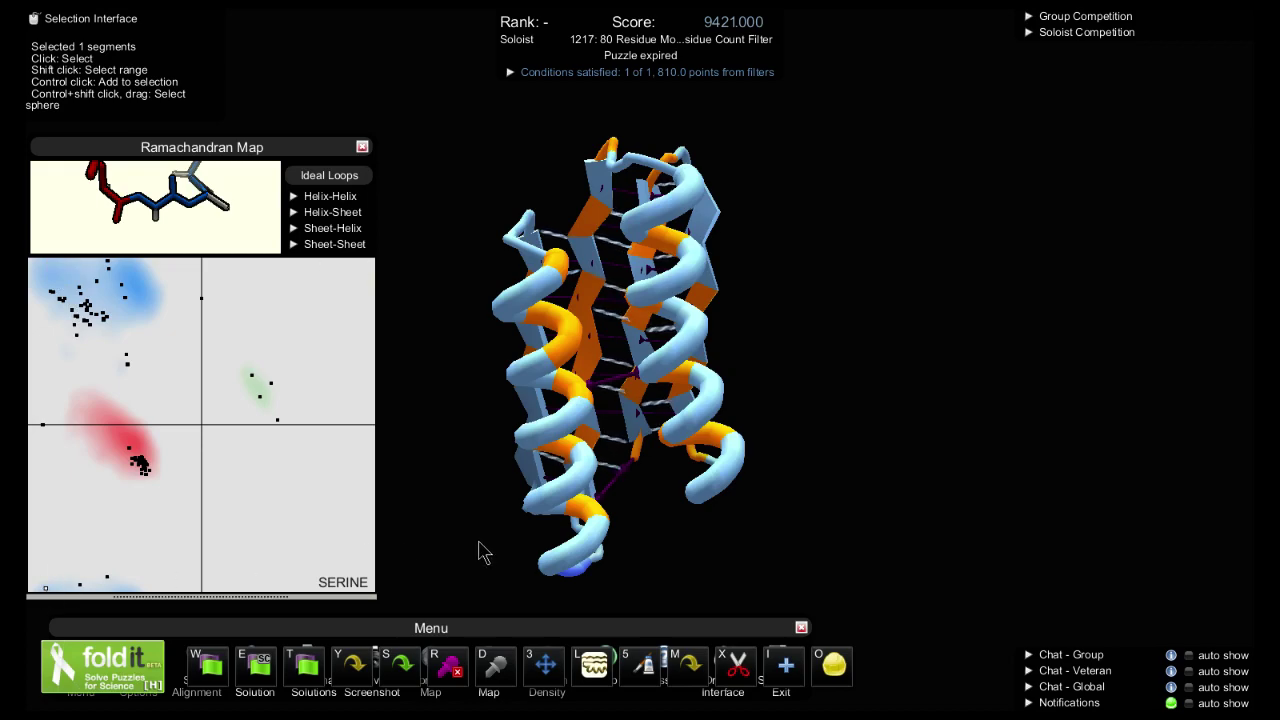
pyautogui.moveTo(478, 551); pyautogui.dragTo(770, 520)
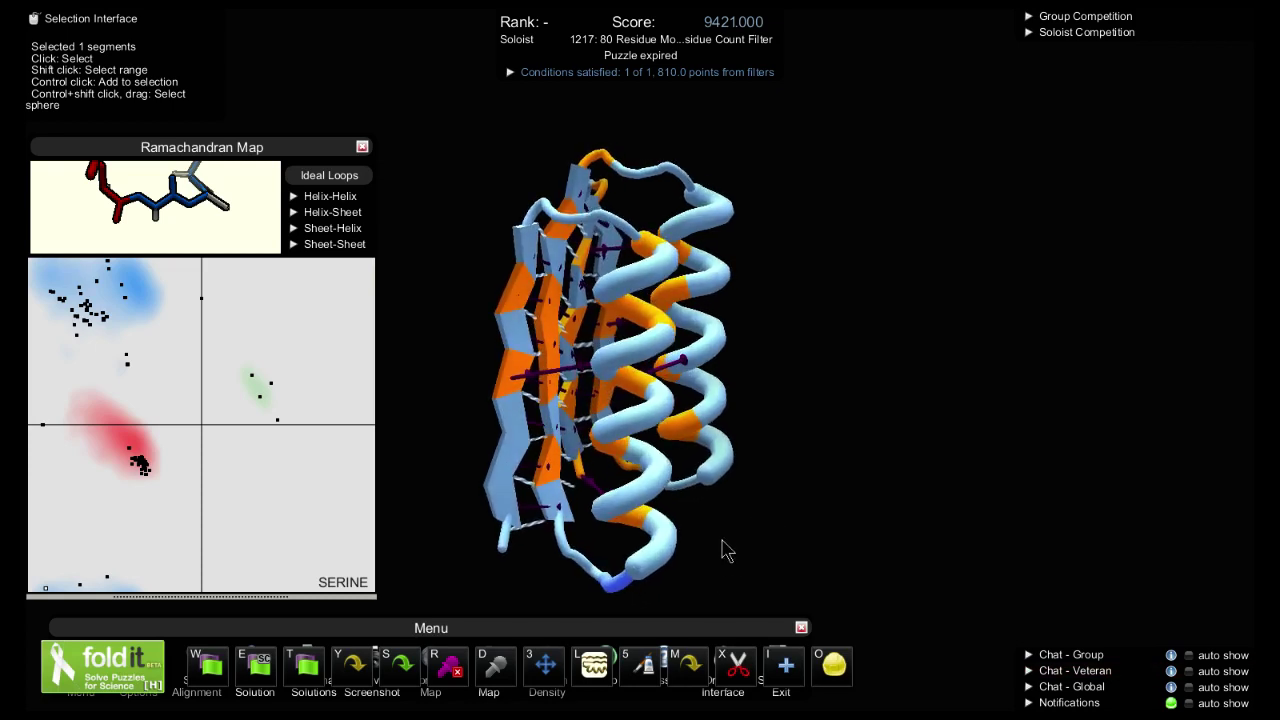
# Move serine 29's Ramachandran point from the lower-left edge of the map into the upper-left blue region and clear the selection
pyautogui.moveTo(720, 549); pyautogui.dragTo(766, 497, button='right')
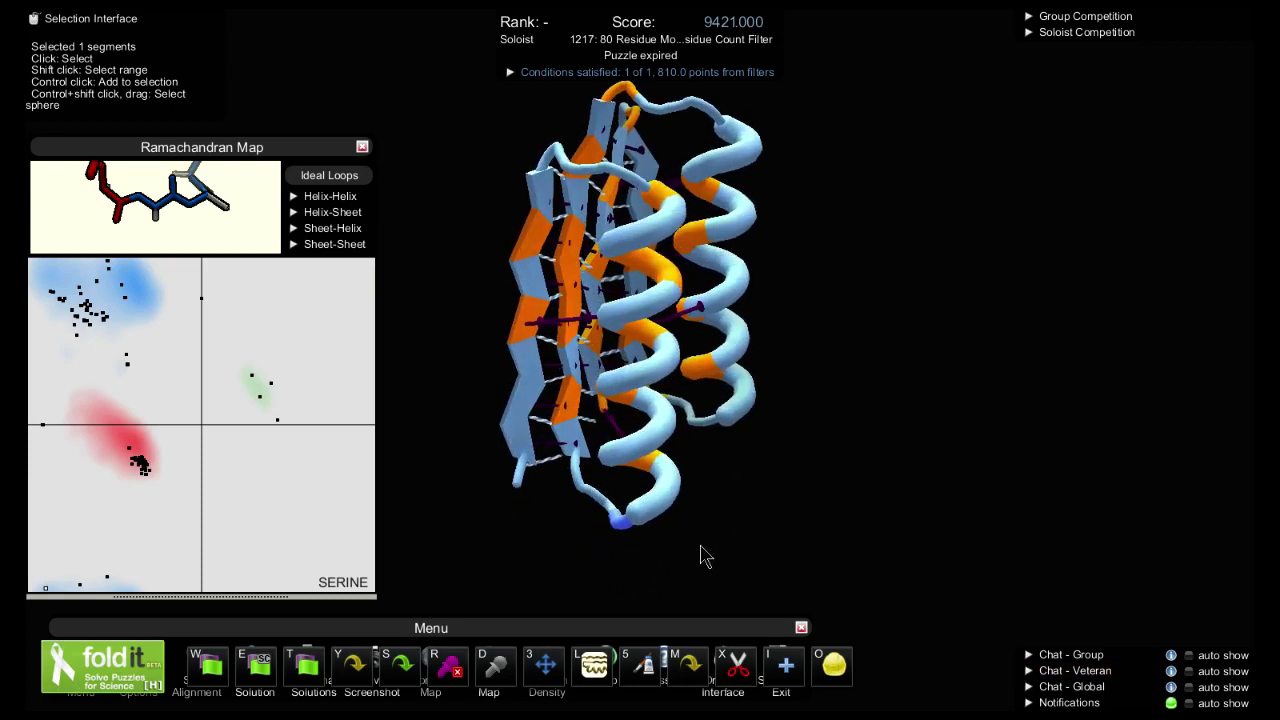
pyautogui.moveTo(519, 556); pyautogui.dragTo(423, 557)
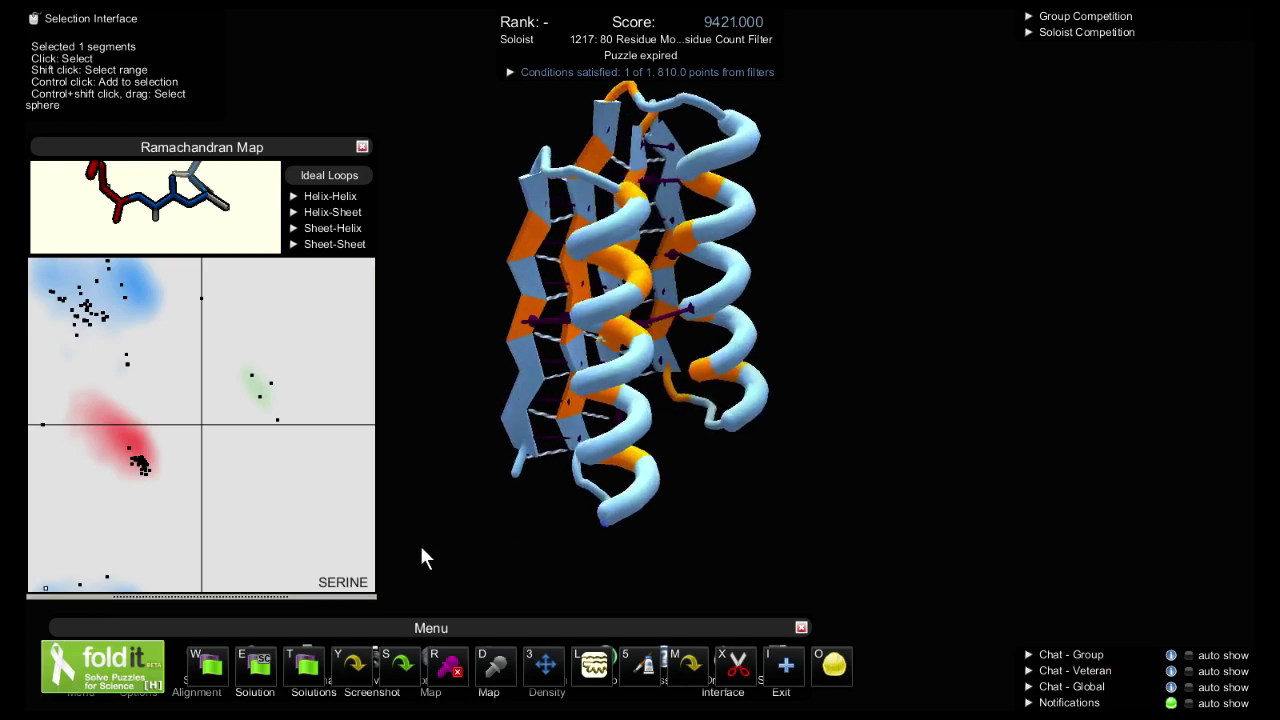
pyautogui.moveTo(45, 588)
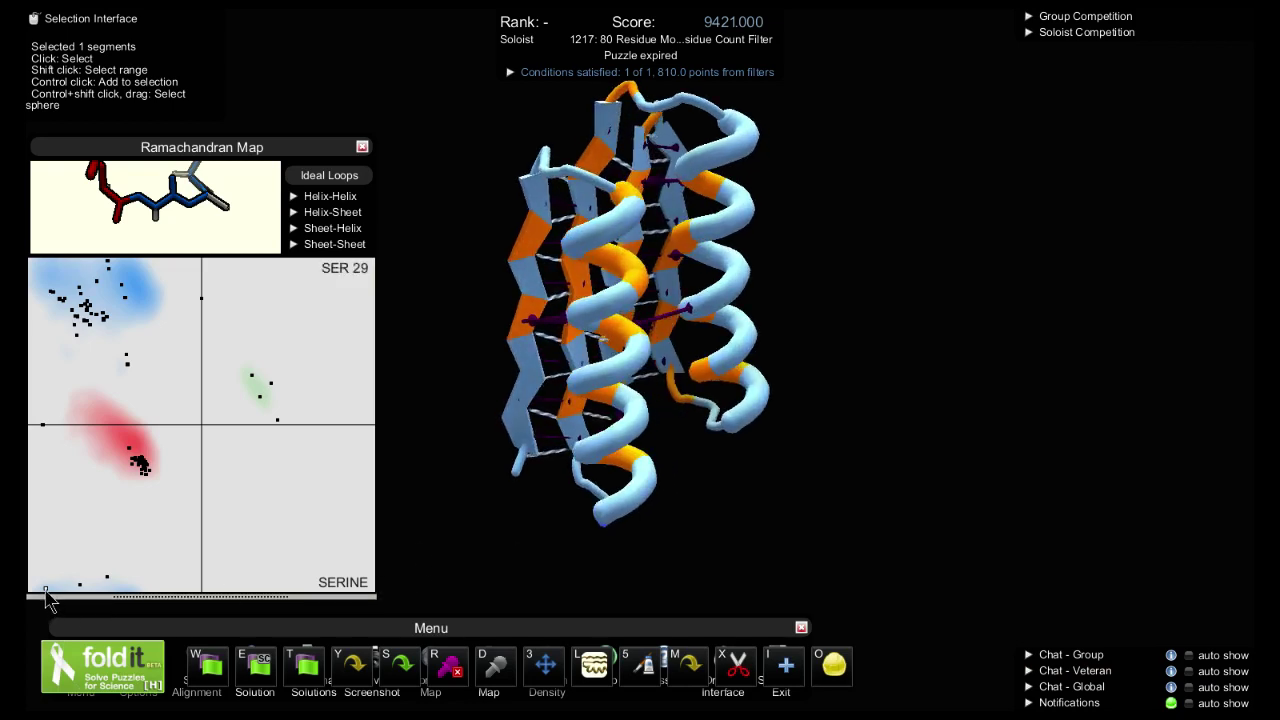
pyautogui.moveTo(45, 598); pyautogui.dragTo(45, 272)
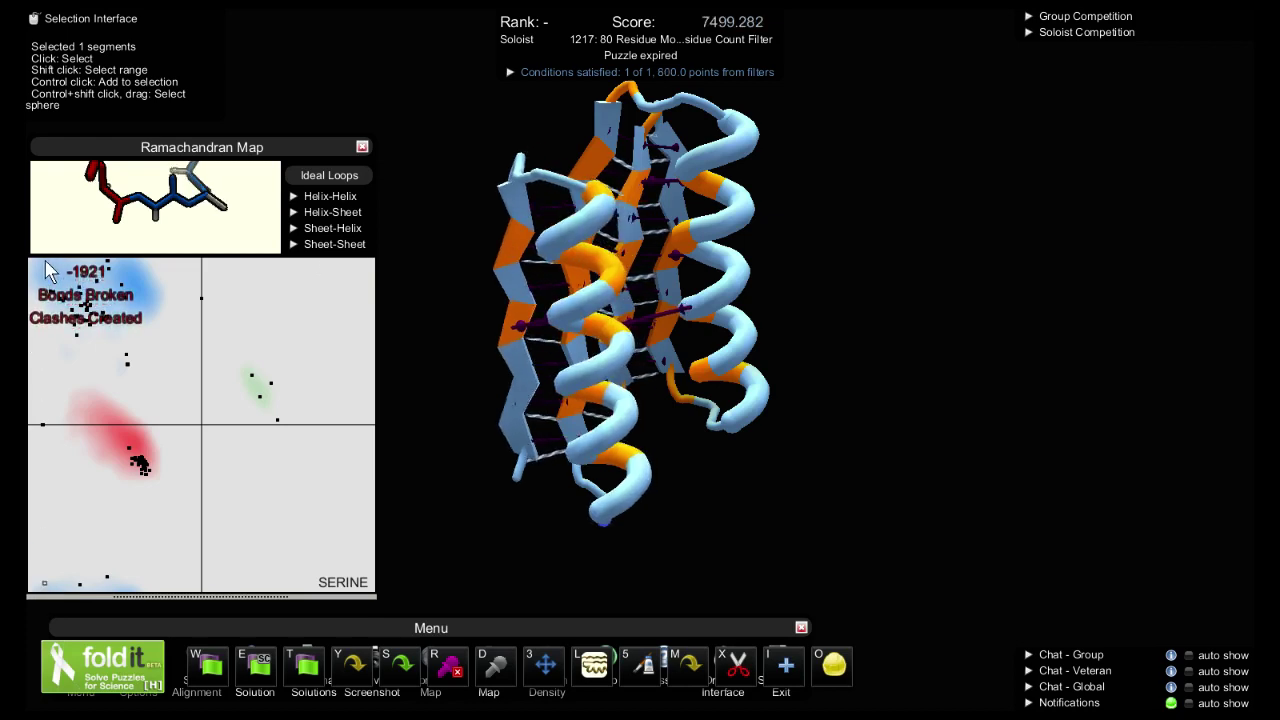
pyautogui.moveTo(45, 592)
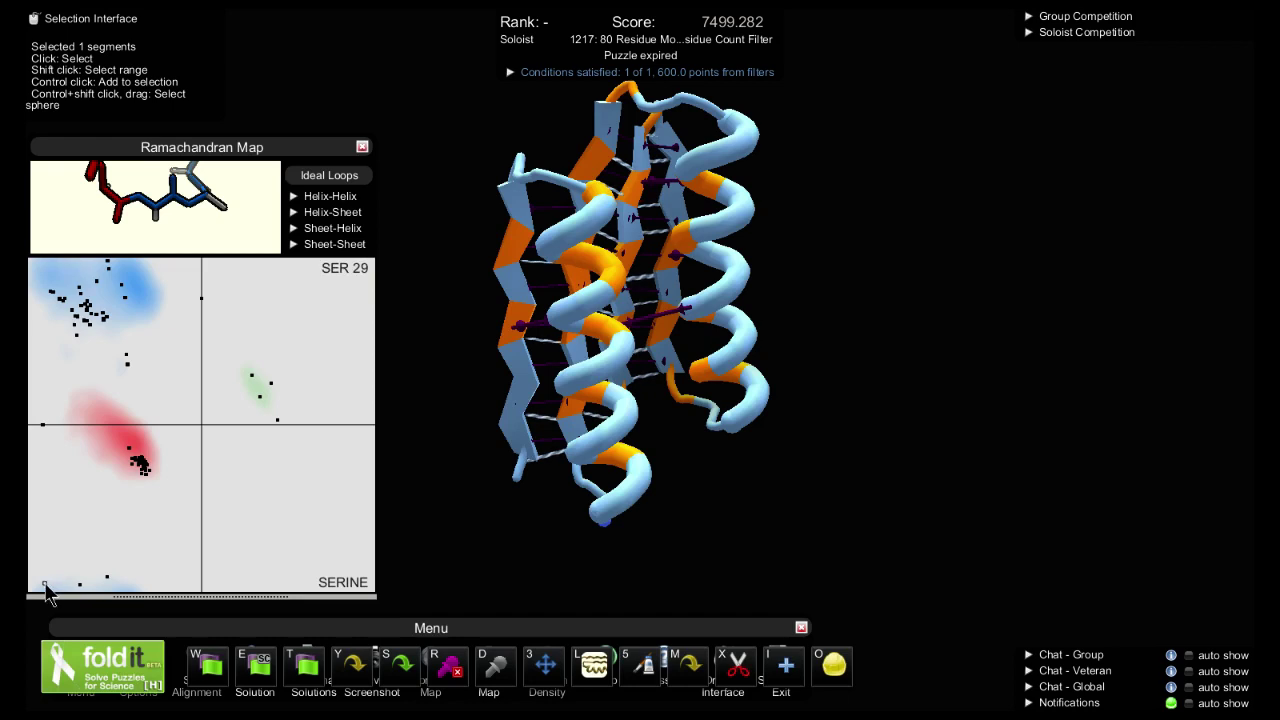
pyautogui.click(47, 261)
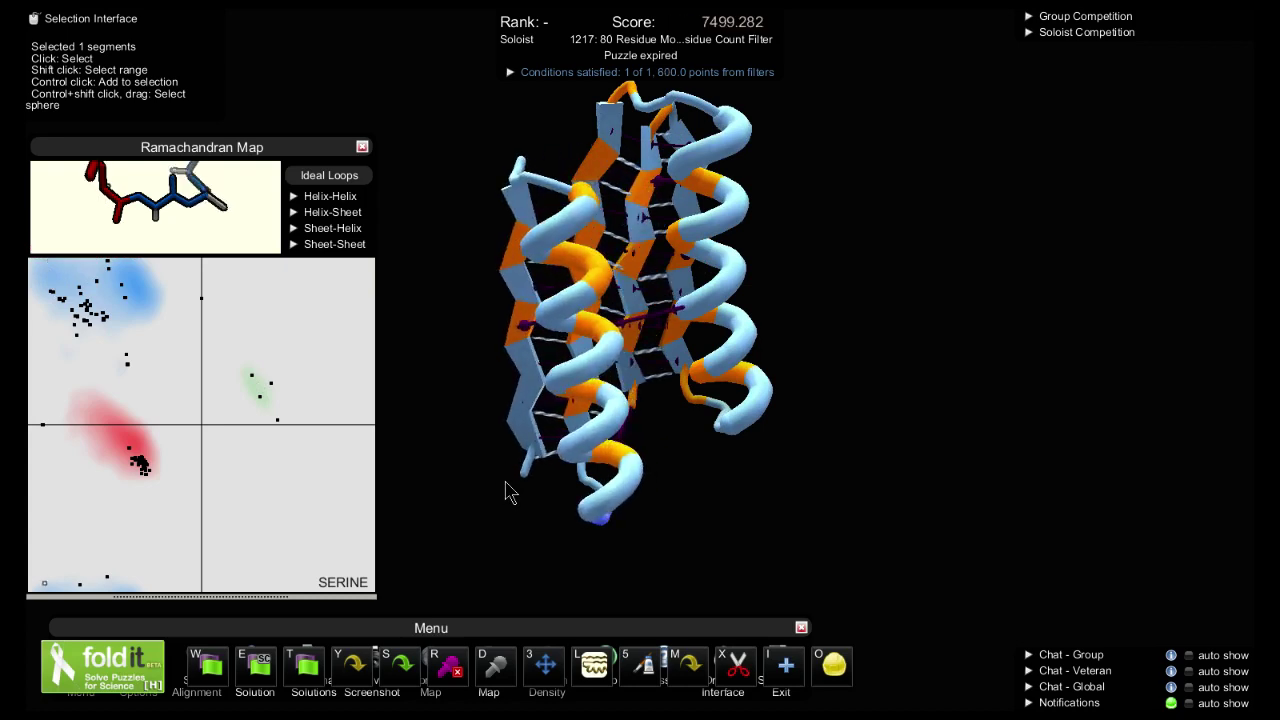
pyautogui.click(600, 457)
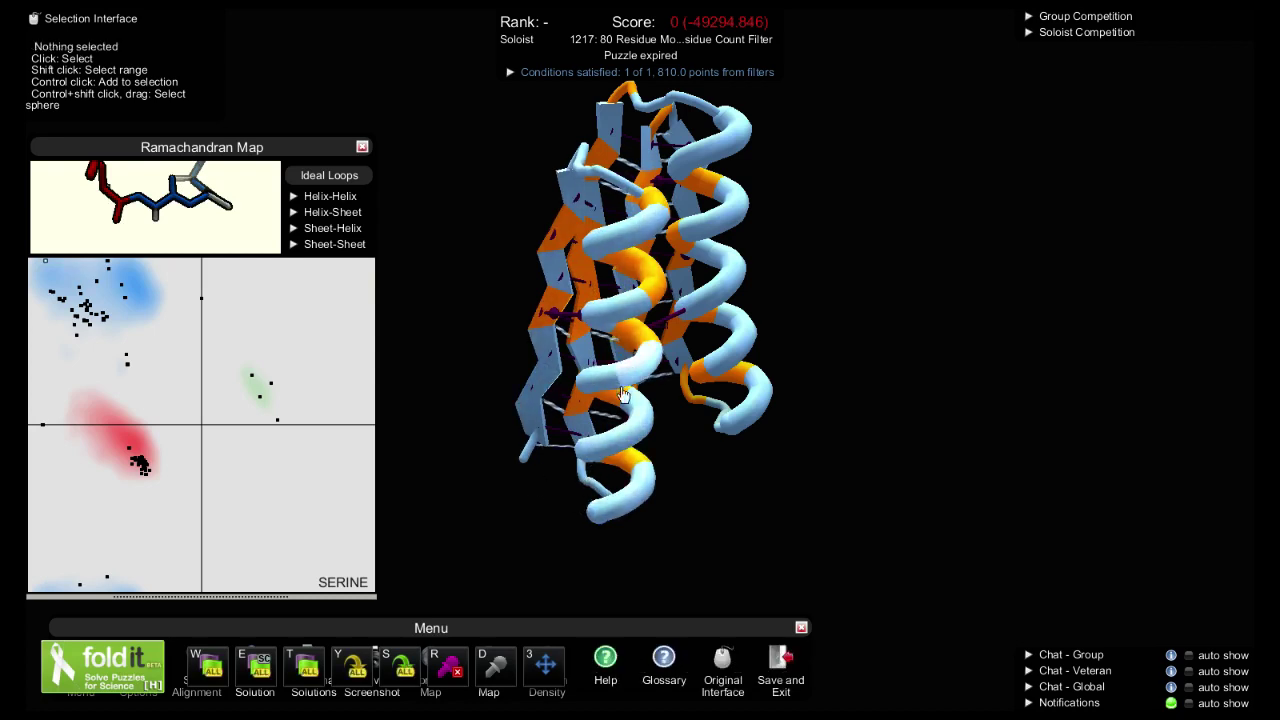
pyautogui.moveTo(748, 508); pyautogui.dragTo(672, 452)
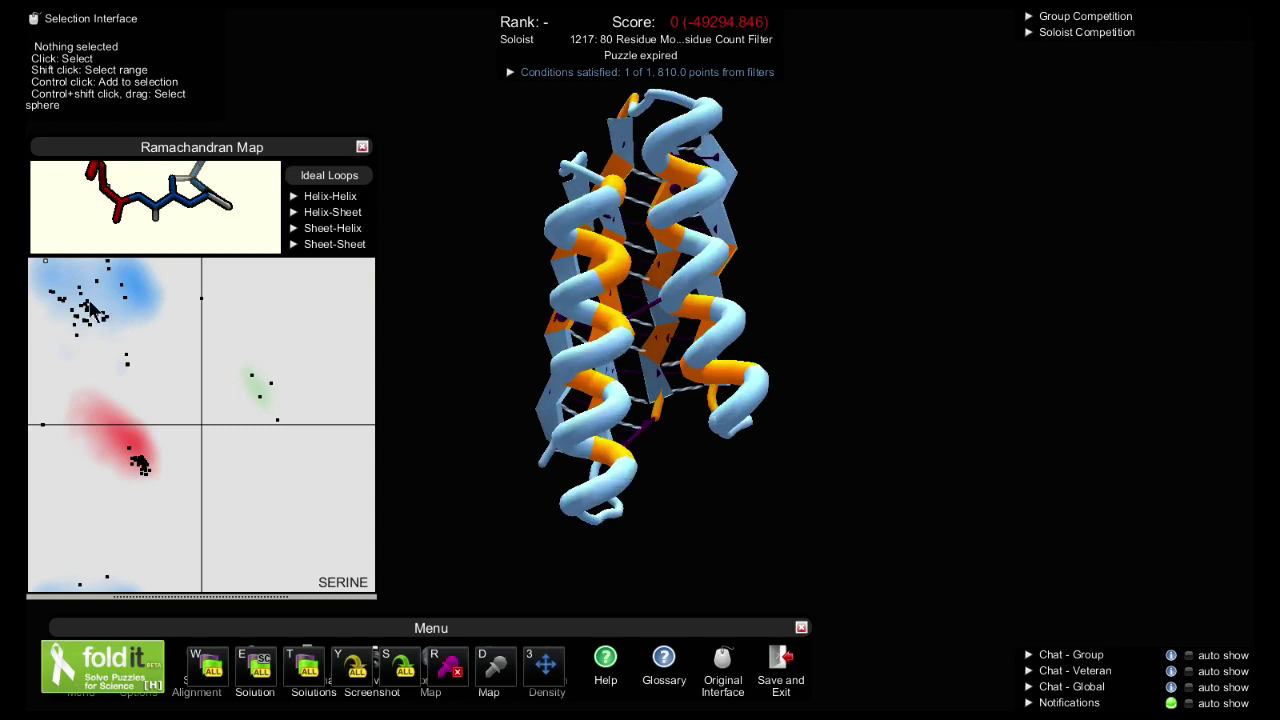
# Select asparagine 30 beside serine 29 and nudge its map point slightly upward to compensate for the fold's shift, undoing unsuitable nudges
pyautogui.click(46, 270)
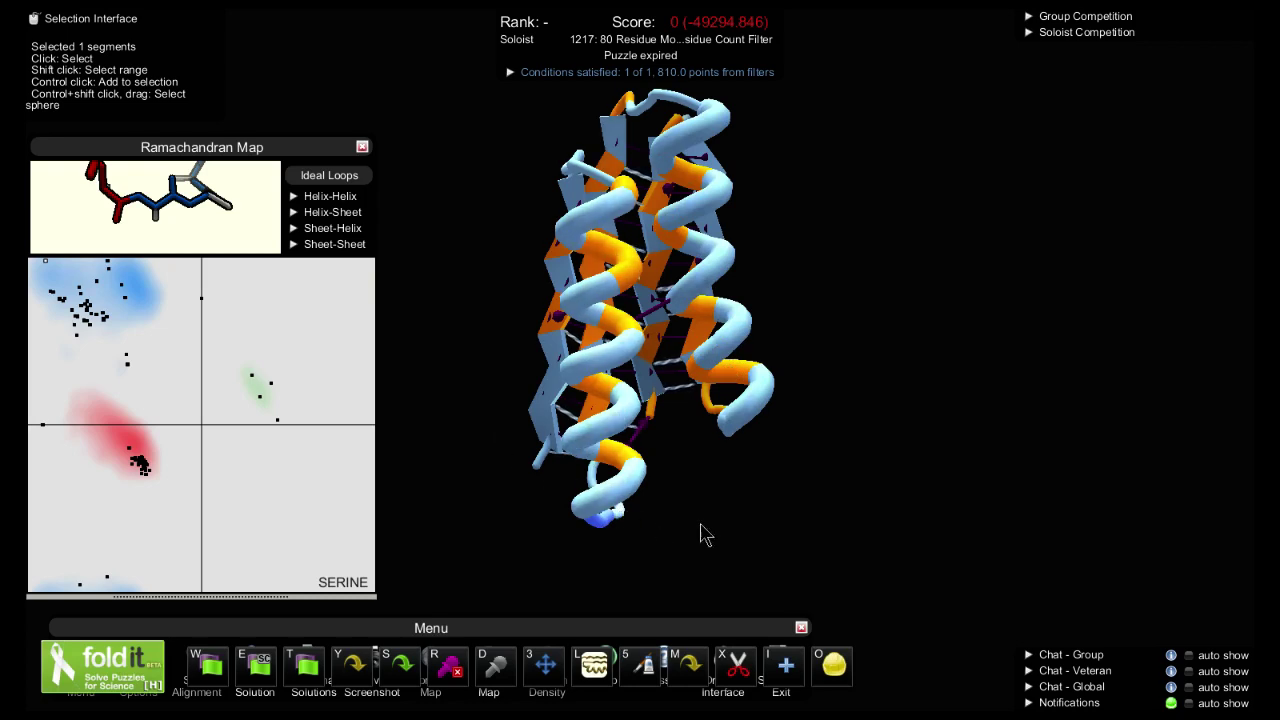
pyautogui.click(620, 518)
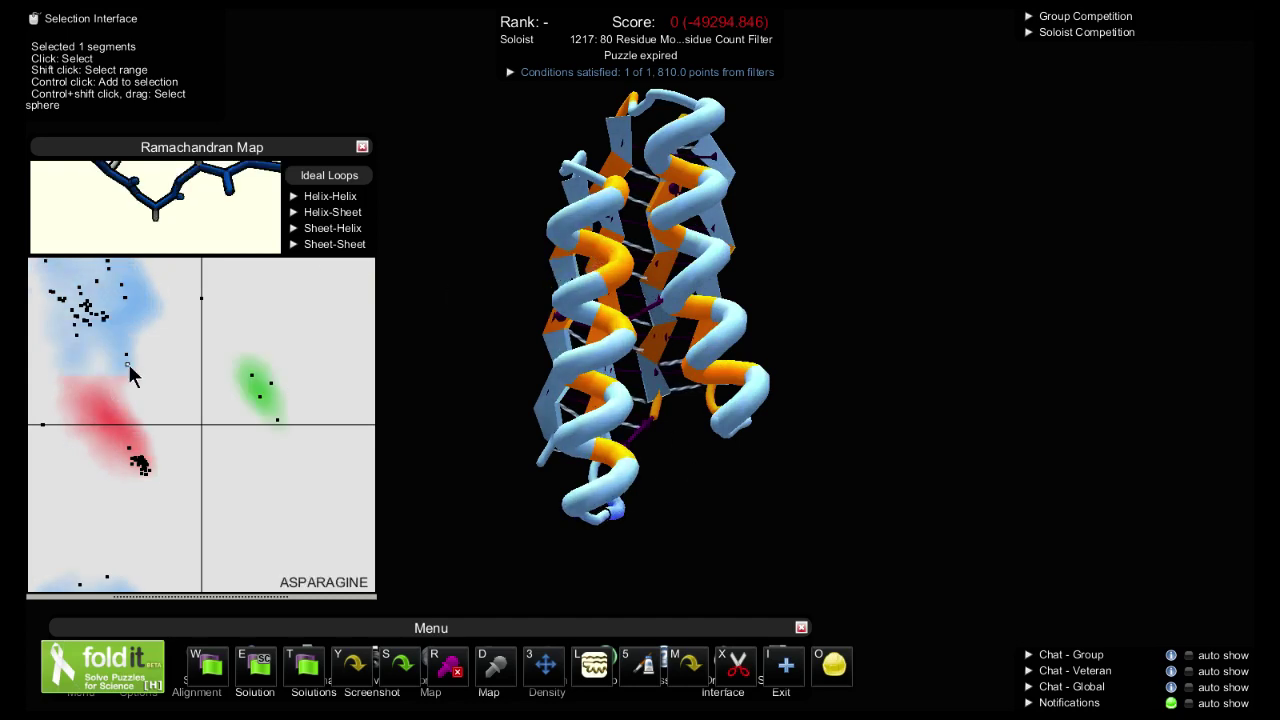
pyautogui.moveTo(128, 366)
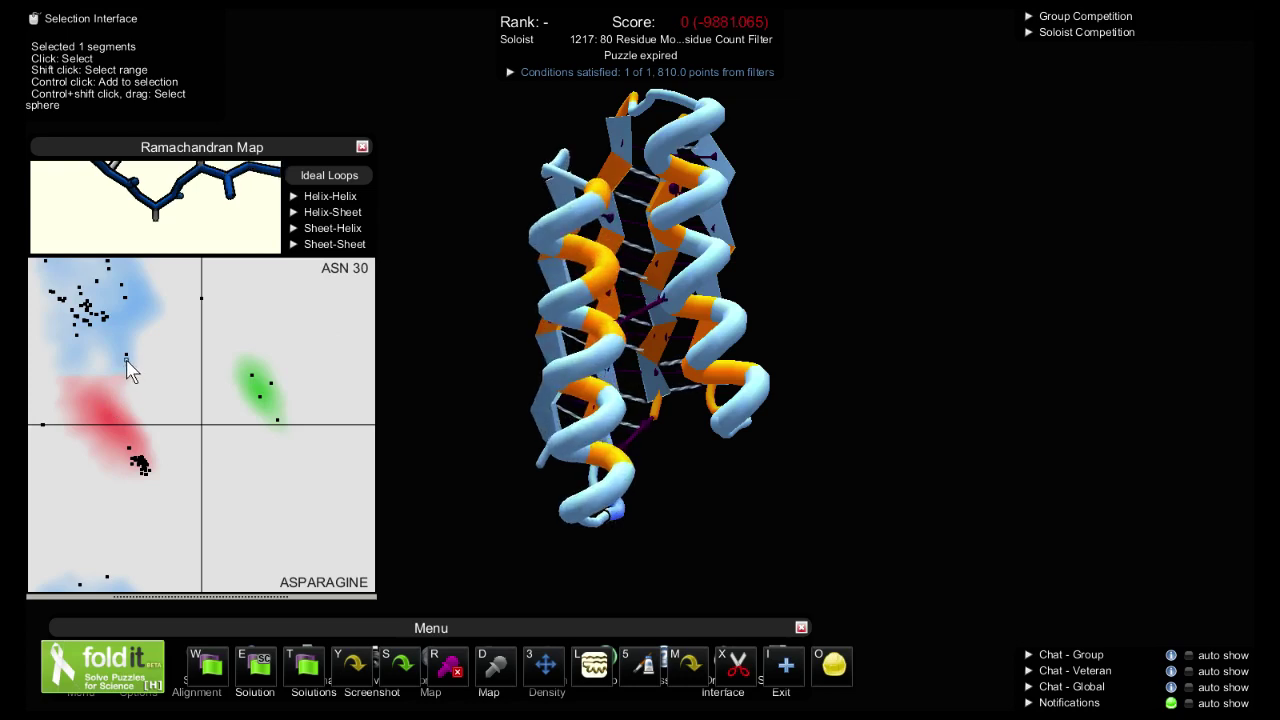
pyautogui.hotkey('ctrl', 'z')
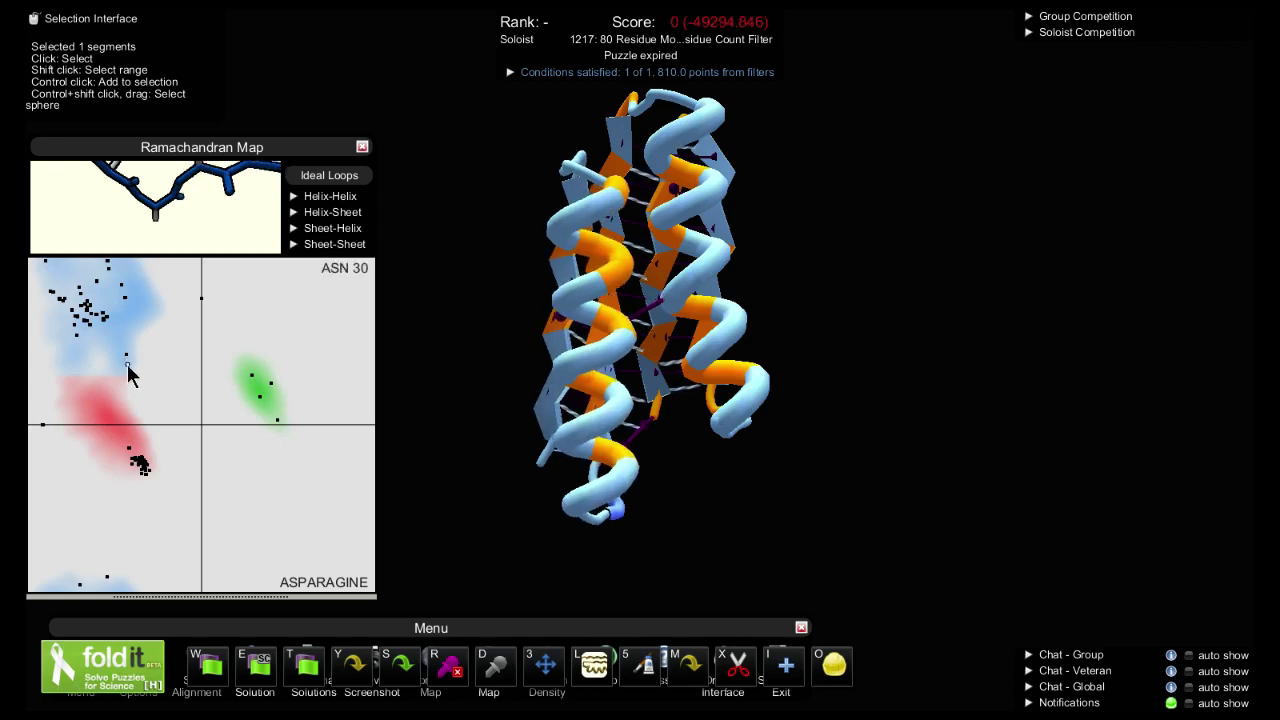
pyautogui.click(122, 366)
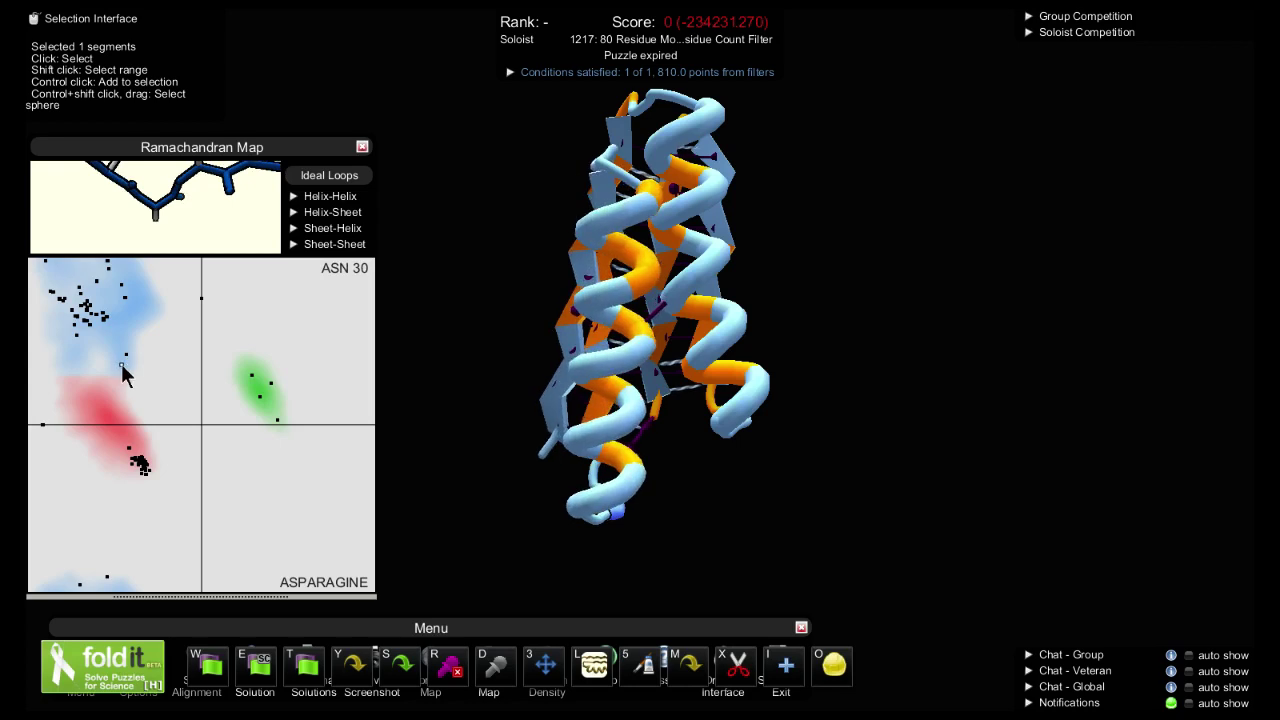
pyautogui.hotkey('ctrl', 'z')
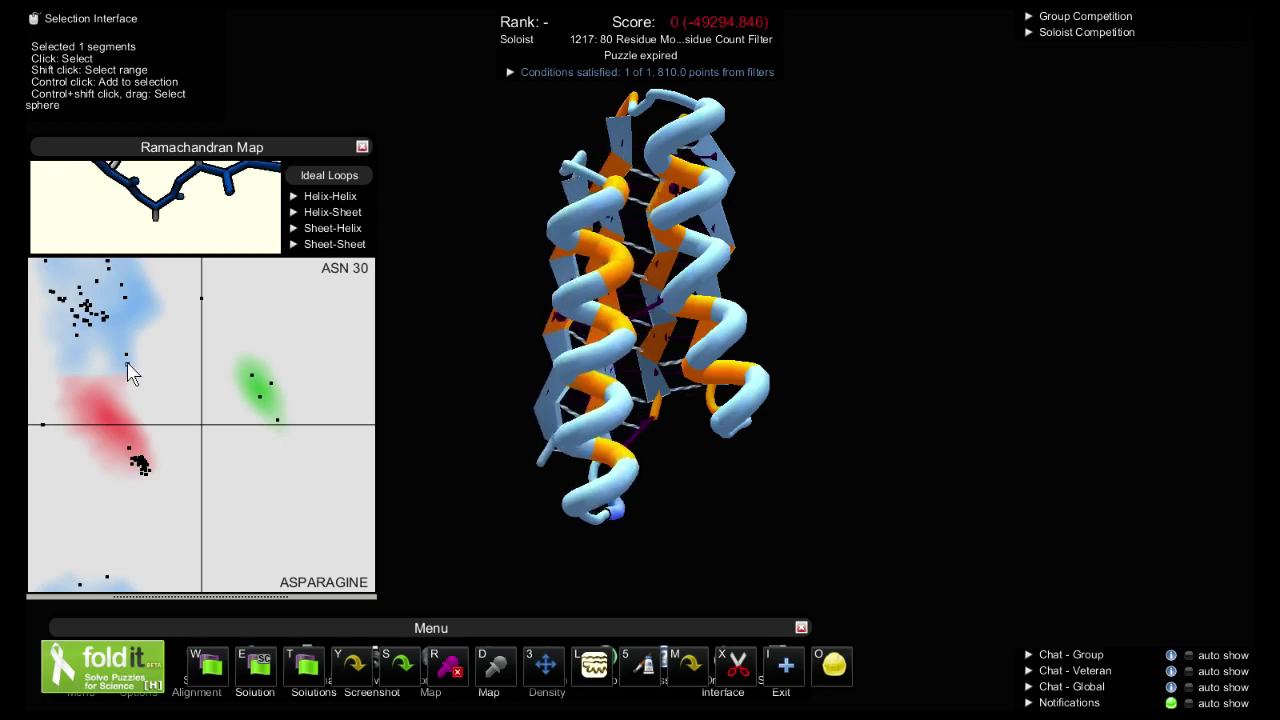
pyautogui.click(127, 364)
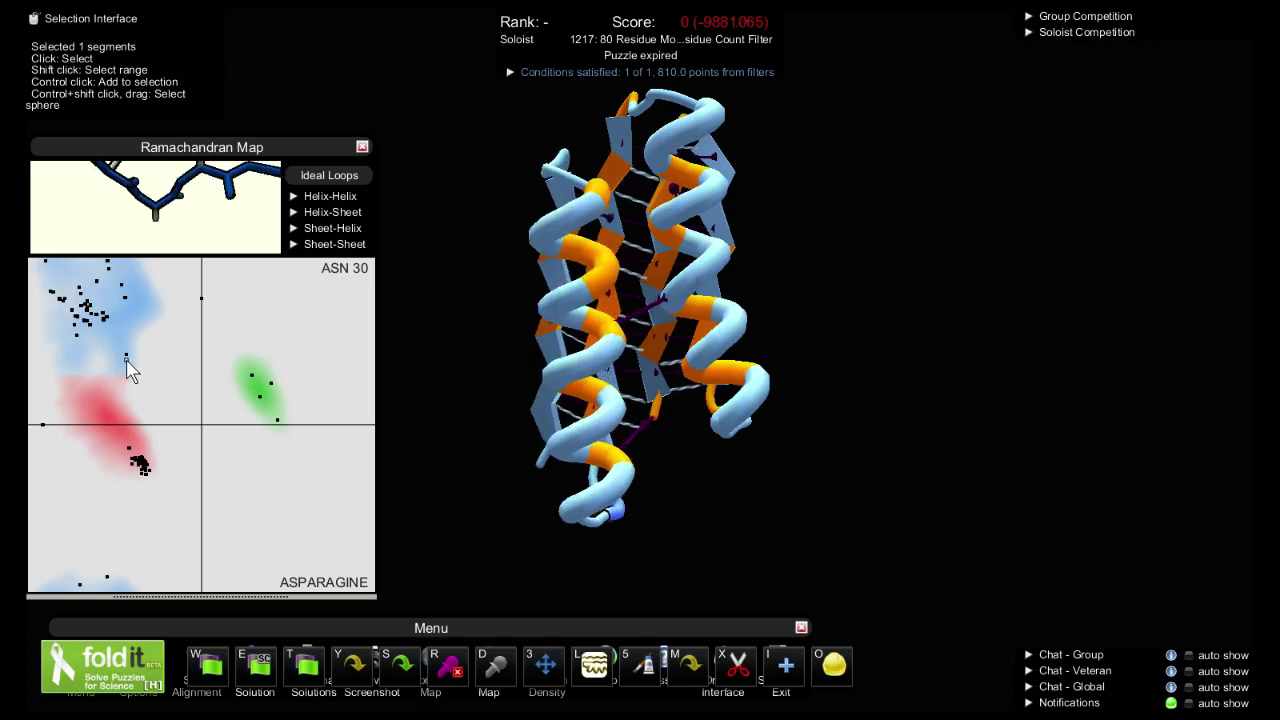
# Shift asparagine 30's map point slightly to the right until the displaced strand and helix clear the rest of the fold
pyautogui.moveTo(455, 393); pyautogui.dragTo(966, 416)
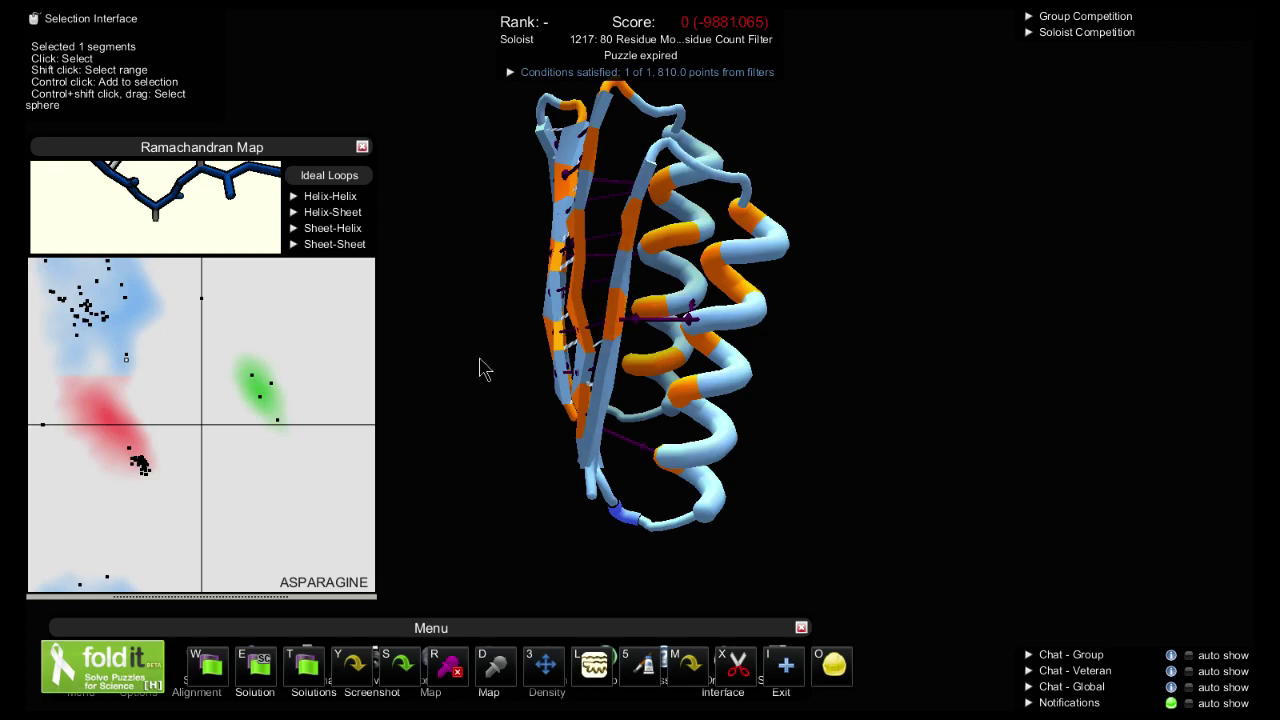
pyautogui.moveTo(125, 361)
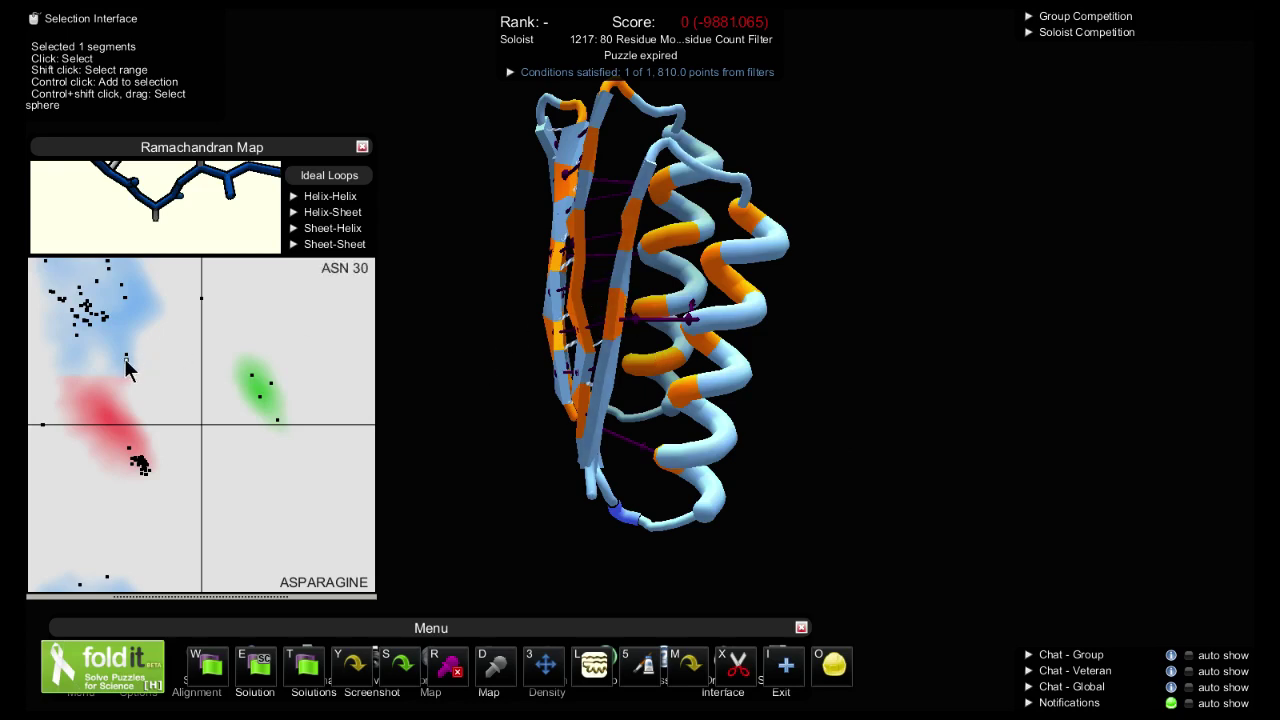
pyautogui.moveTo(125, 361); pyautogui.dragTo(121, 363)
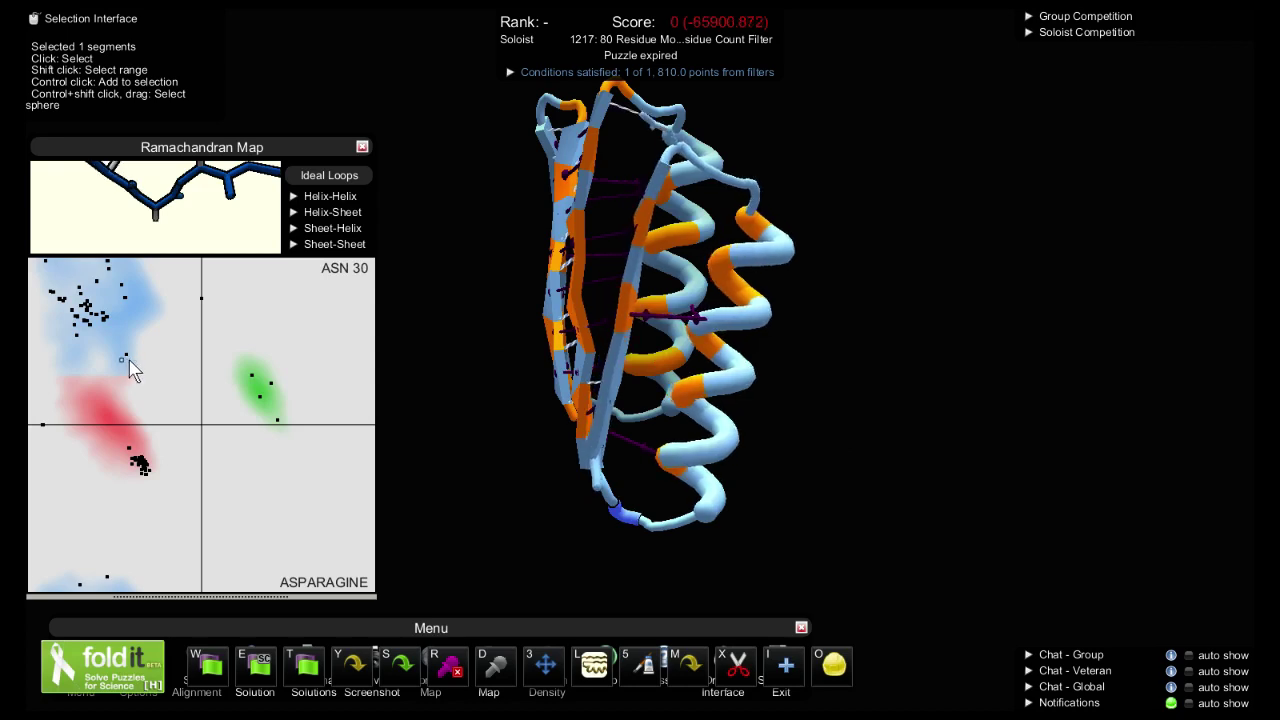
pyautogui.hotkey('ctrl', 'z')
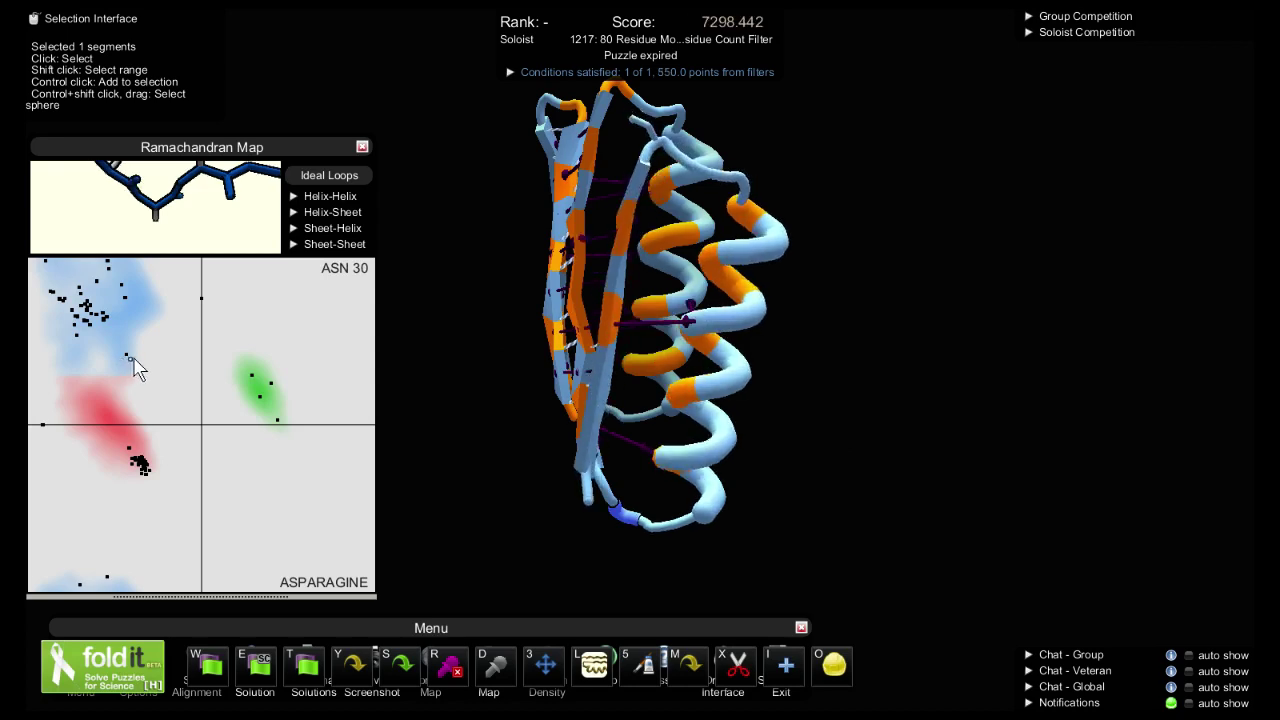
pyautogui.moveTo(135, 367); pyautogui.dragTo(140, 363)
pyautogui.moveTo(817, 480); pyautogui.dragTo(714, 489)
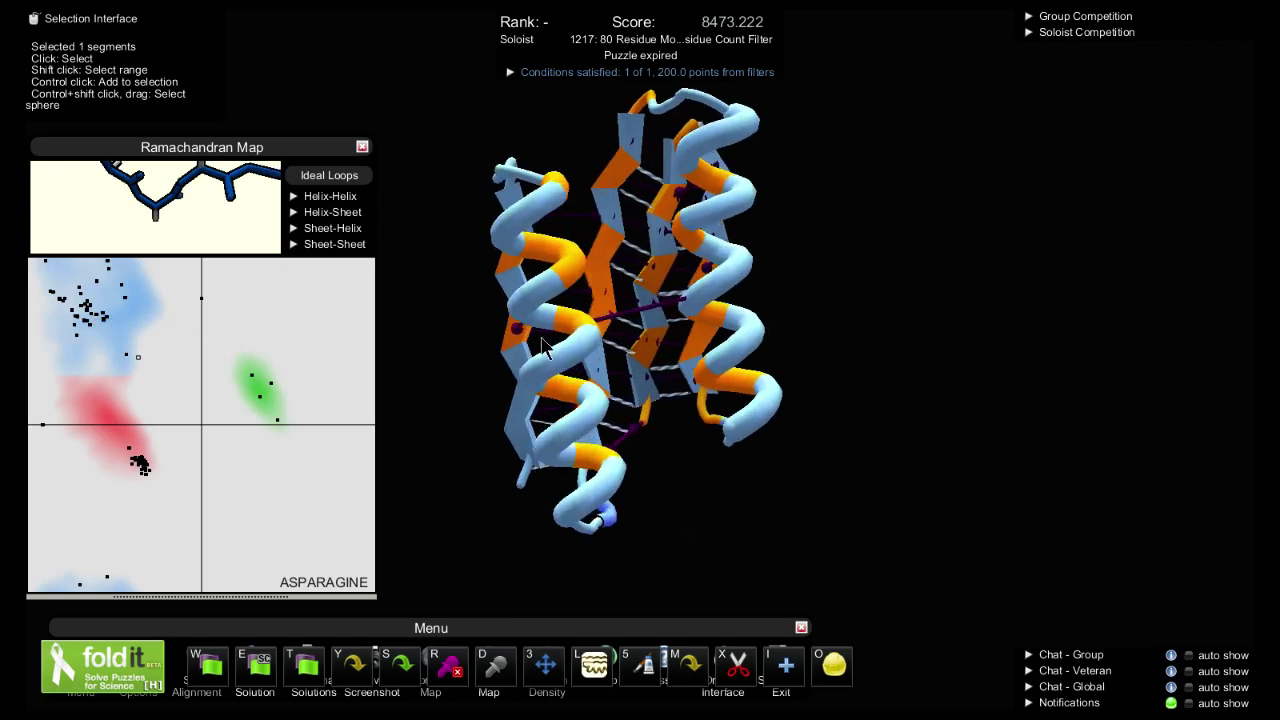
pyautogui.moveTo(811, 549); pyautogui.dragTo(697, 570)
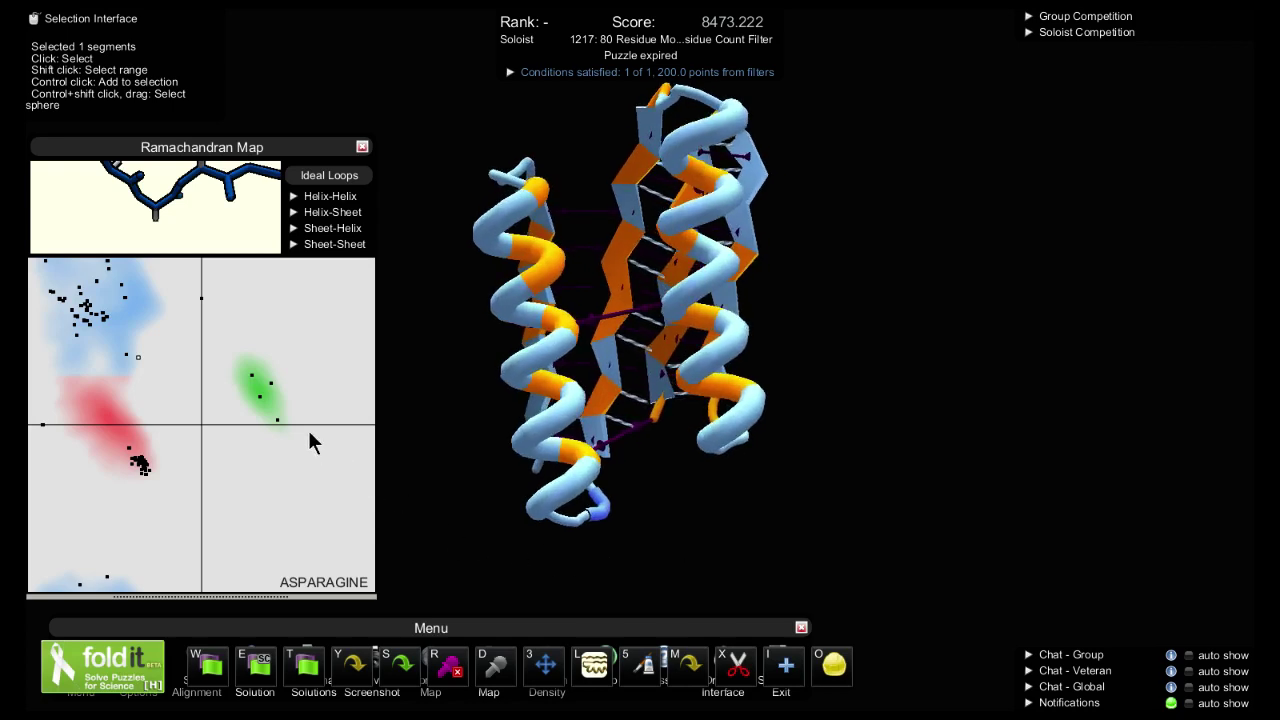
# Select serine 29 through its map point in the upper-left blue region and freeze that segment
pyautogui.click(46, 266)
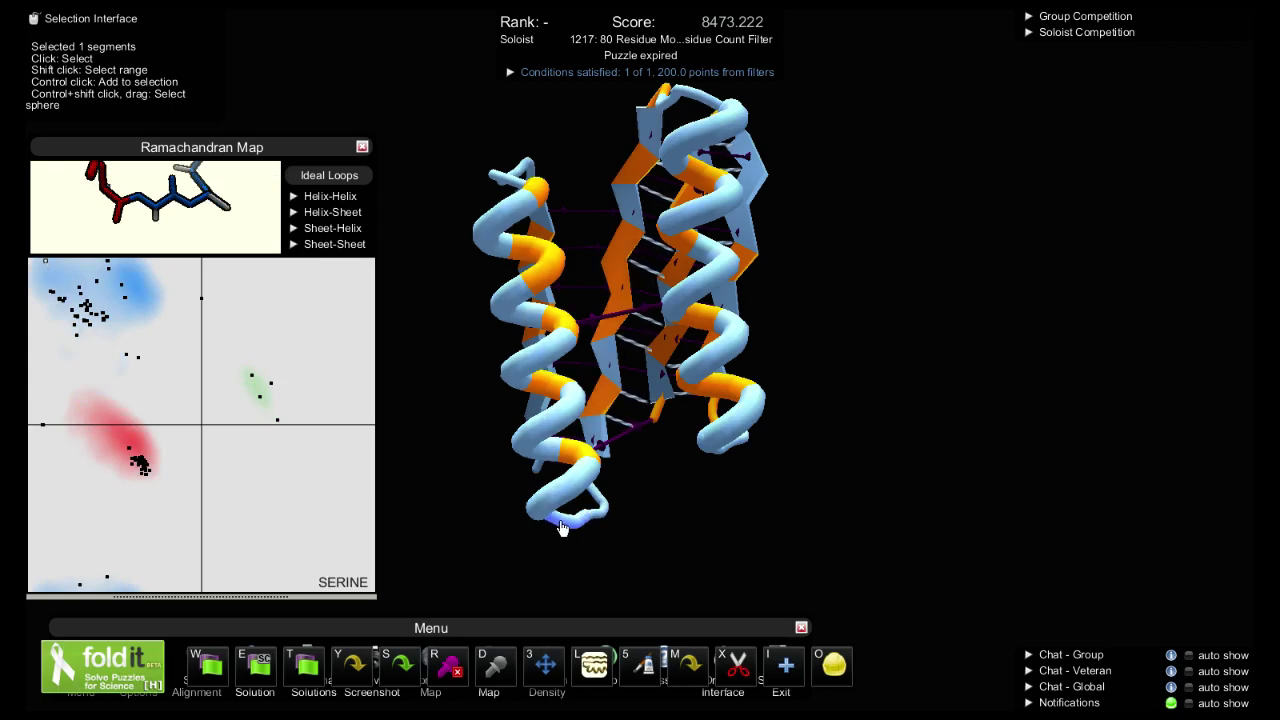
pyautogui.press('f')
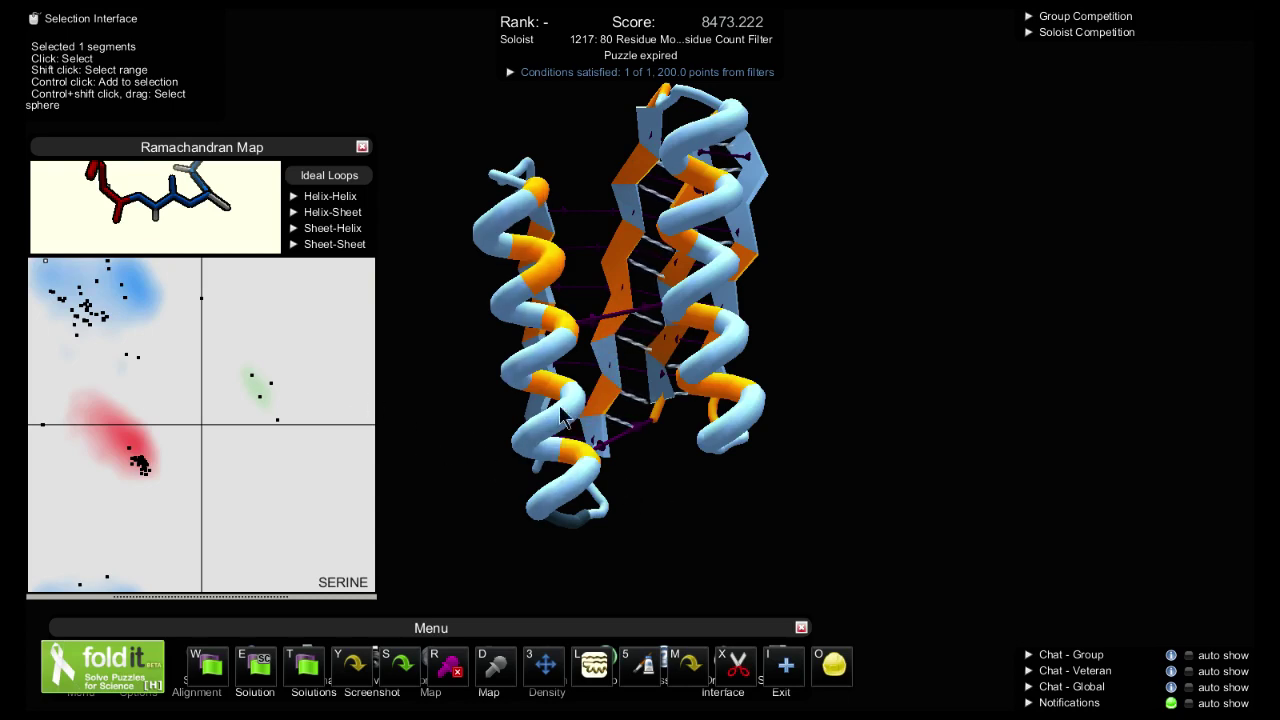
pyautogui.moveTo(840, 315); pyautogui.dragTo(843, 349, button='right')
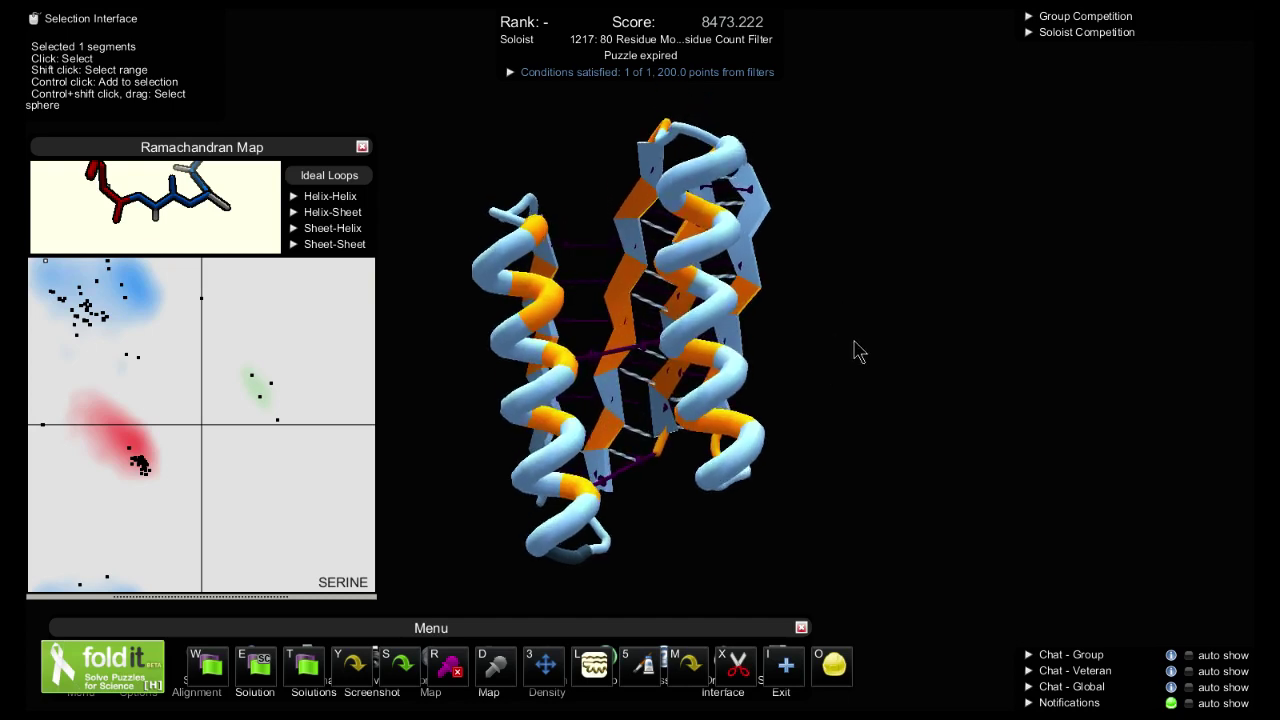